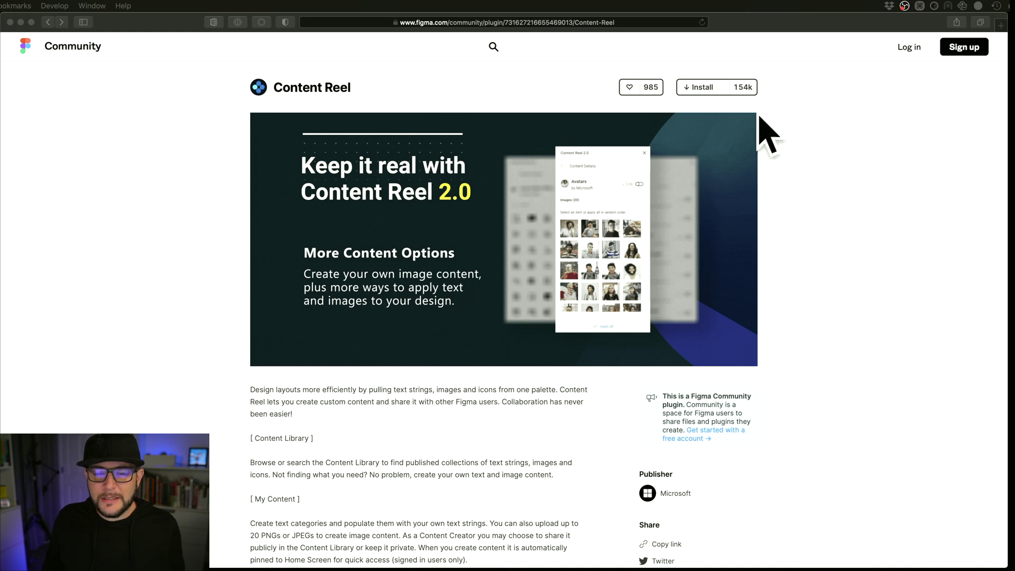
# Scroll down through the Content Reel description on its Community page and back up
pyautogui.scroll(-3, 562, 203)
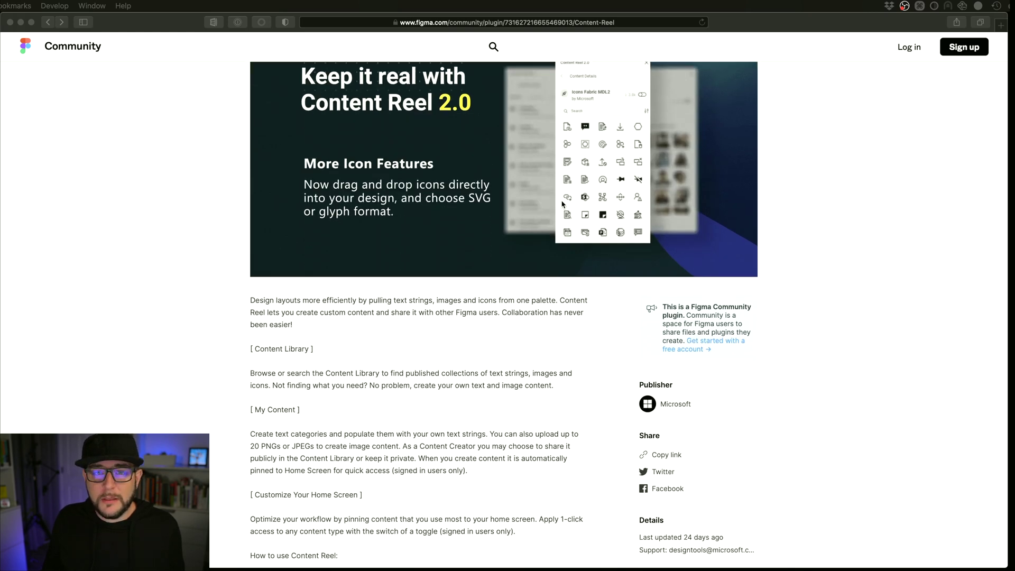
pyautogui.scroll(-6, 562, 203)
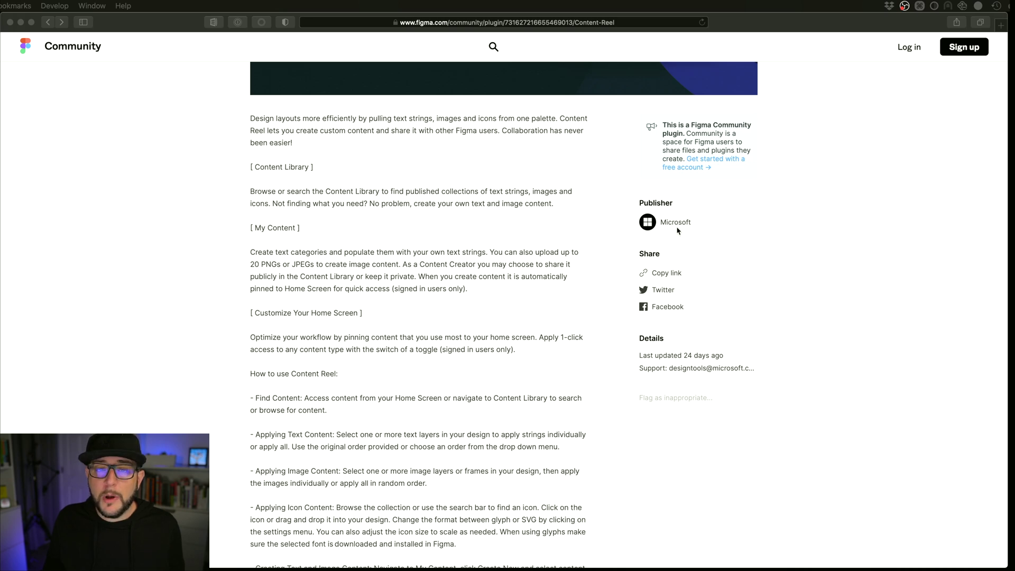
pyautogui.scroll(9, 512, 236)
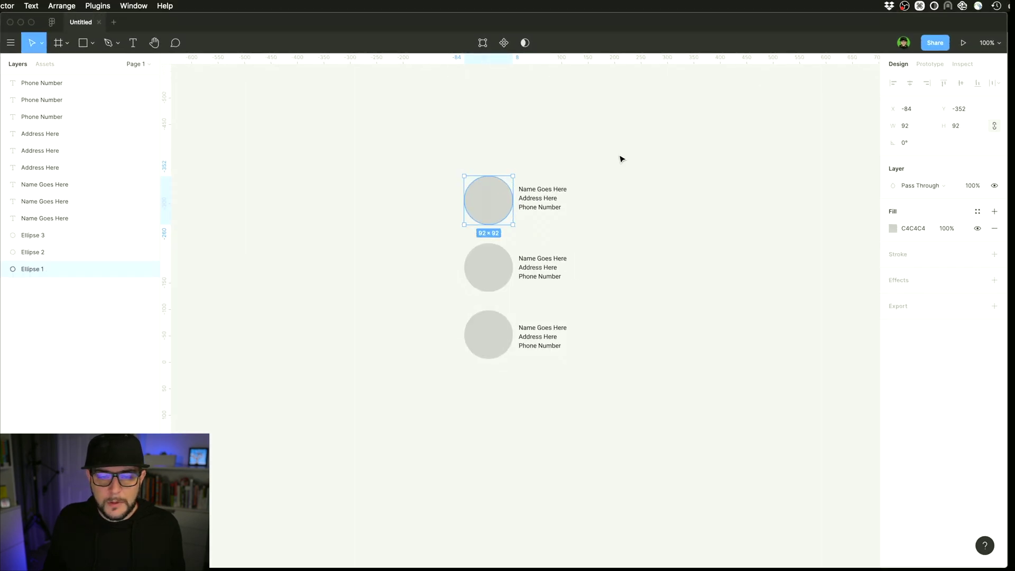
# Pan back to the three contact placeholder circles and zoom in to 150%
pyautogui.hscroll(2, 622, 158)
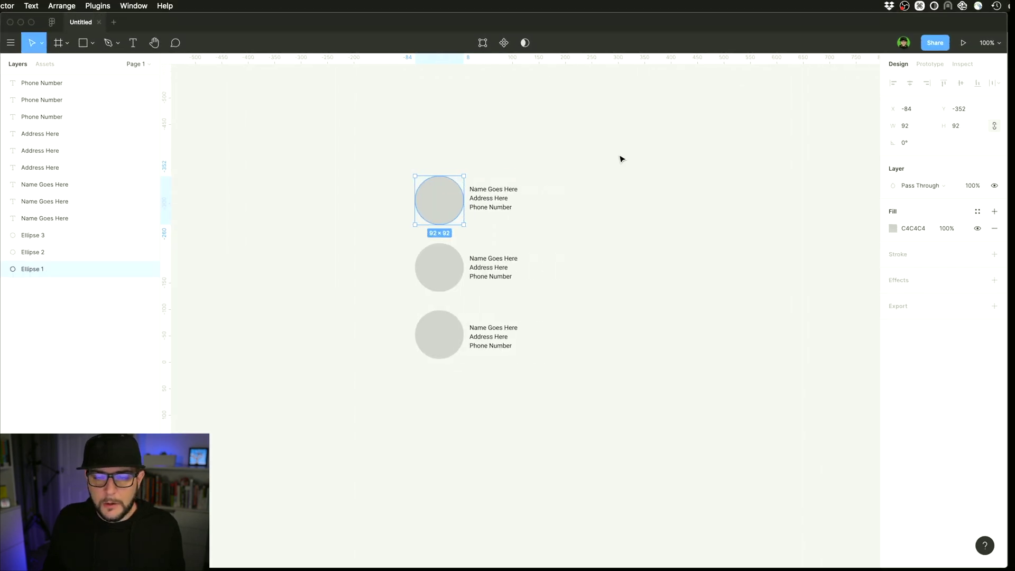
pyautogui.scroll(1, 621, 158)
pyautogui.hscroll(-3, 621, 158)
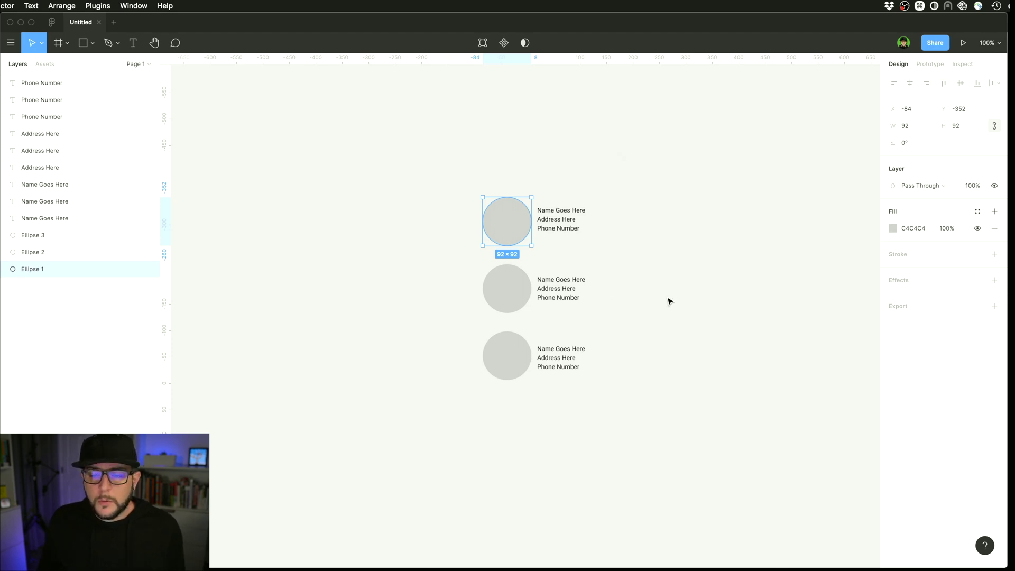
pyautogui.scroll(5, 675, 294)
pyautogui.press('space')
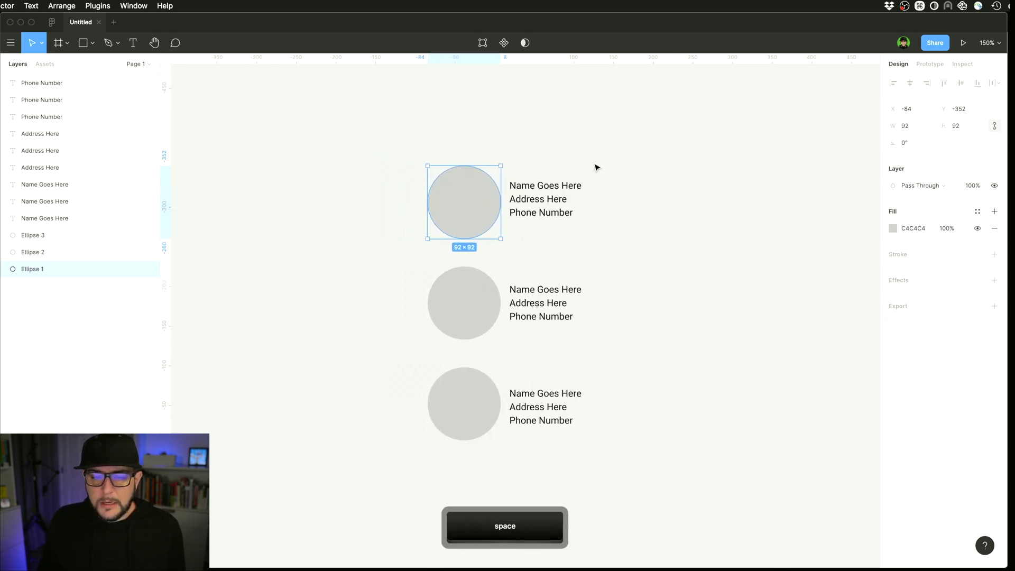
pyautogui.press('space')
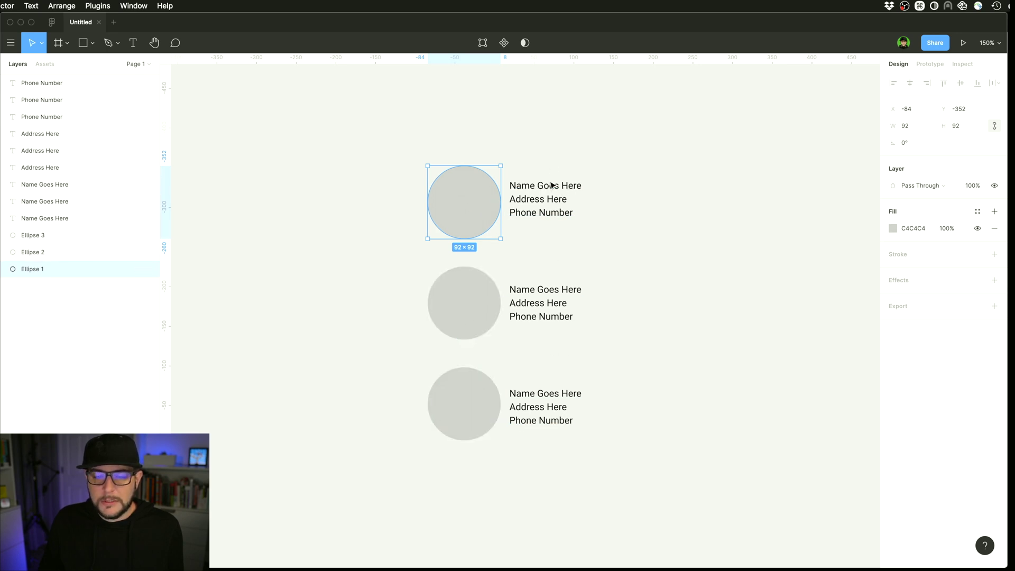
# Launch Content Reel from the top circle's Plugins menu and place its window beside the design
pyautogui.rightClick(477, 192)
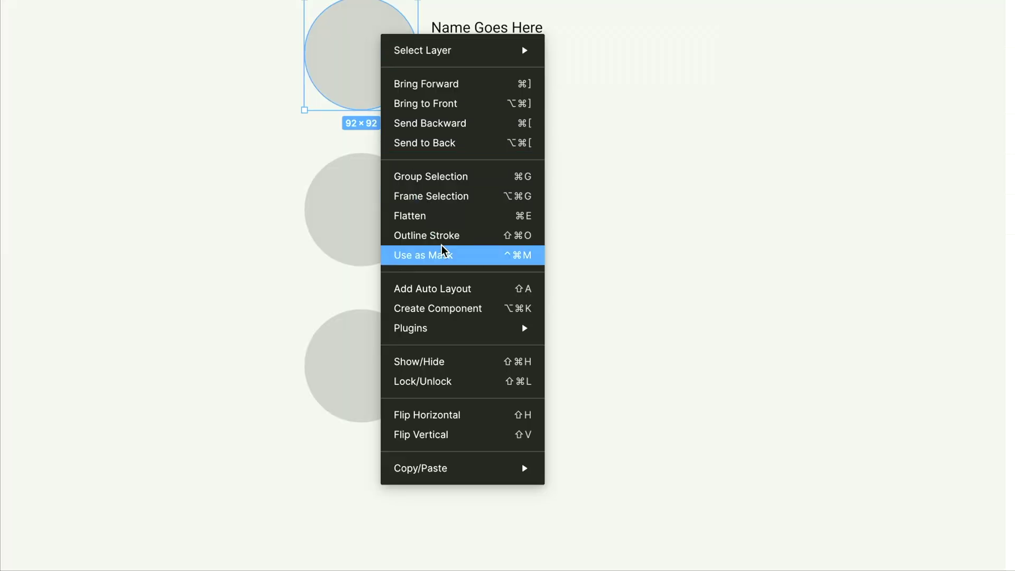
pyautogui.moveTo(524, 379)
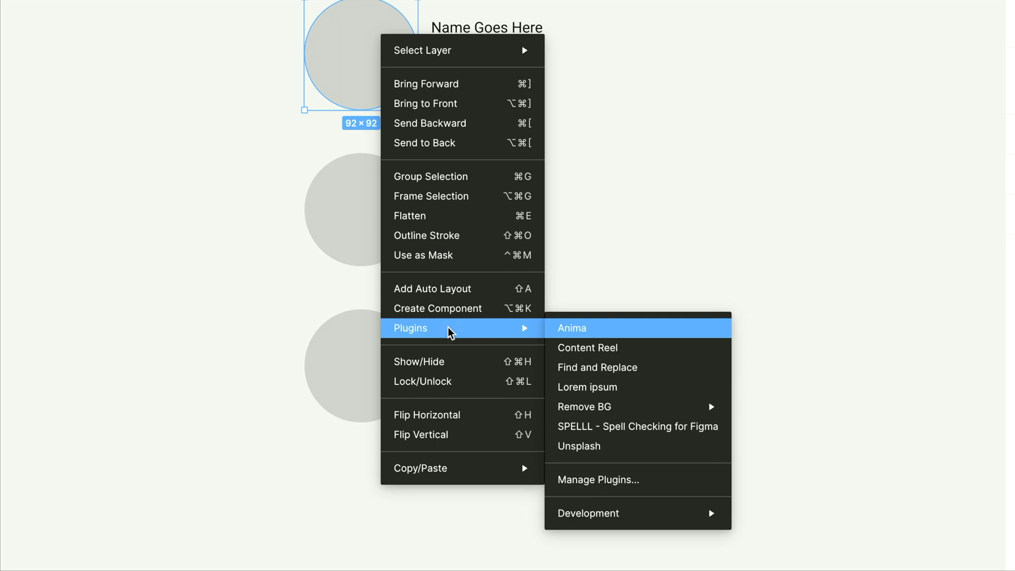
pyautogui.click(623, 347)
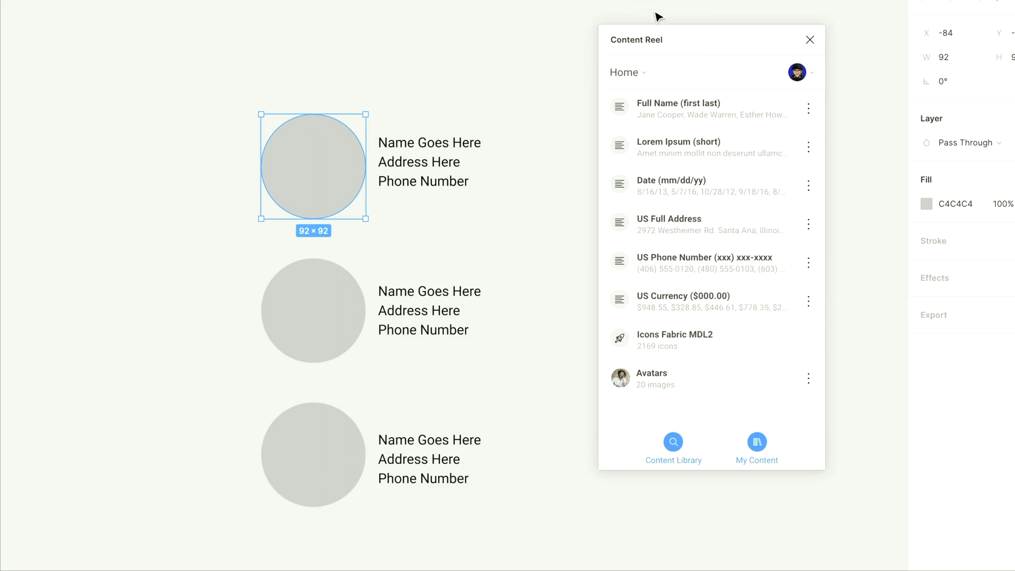
pyautogui.moveTo(654, 35); pyautogui.dragTo(690, 48)
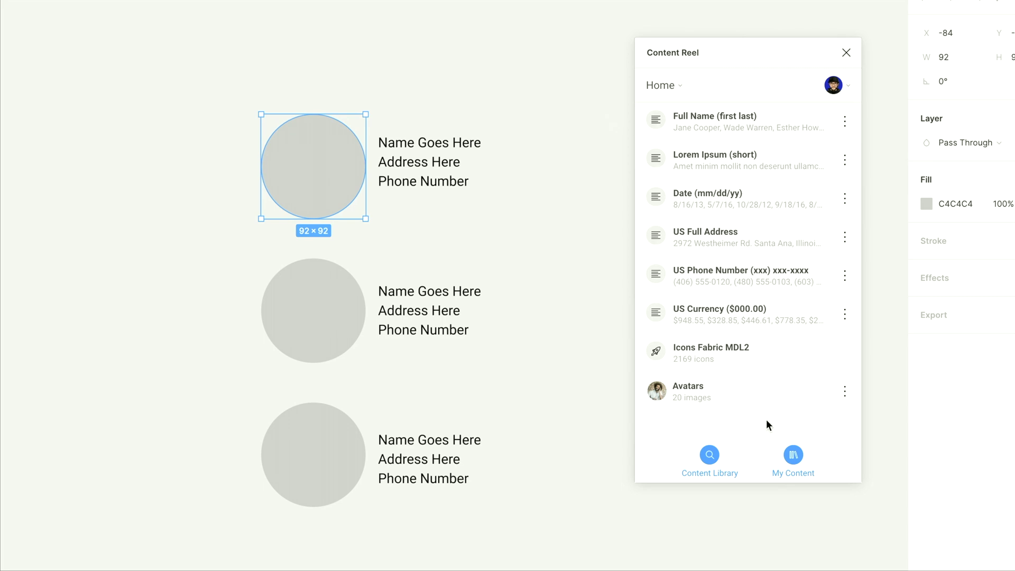
pyautogui.moveTo(759, 41)
pyautogui.mouseDown()
pyautogui.moveTo(897, 39)
pyautogui.moveTo(752, 56)
pyautogui.moveTo(766, 45)
pyautogui.mouseUp()
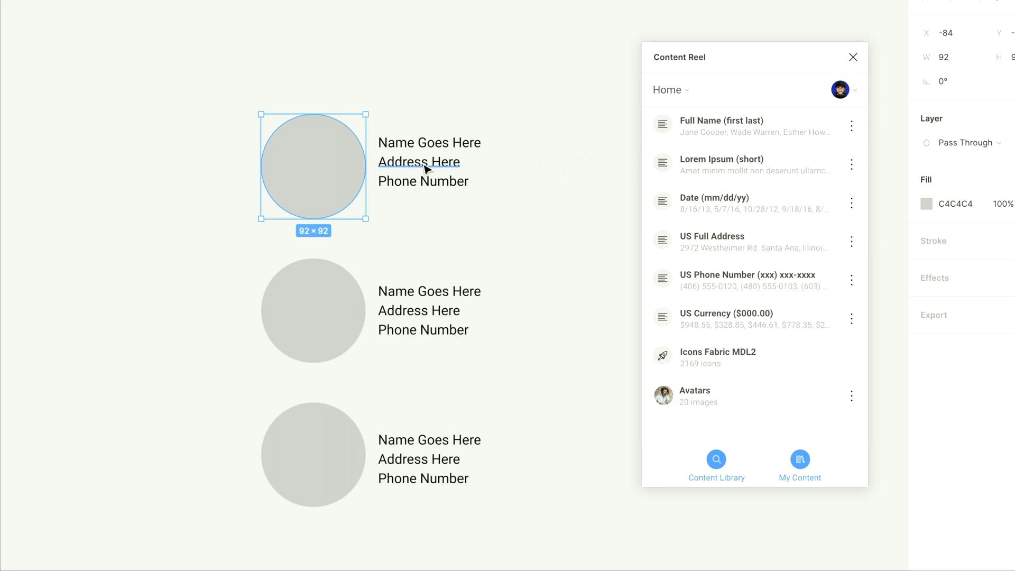
# Select all three circles and fill them with Content Reel avatars, shuffling the photos three times
pyautogui.press('Escape')
pyautogui.click(340, 177)
pyautogui.keyDown('shift'); pyautogui.click(336, 286); pyautogui.keyUp('shift')
pyautogui.keyDown('shift'); pyautogui.click(324, 442); pyautogui.keyUp('shift')
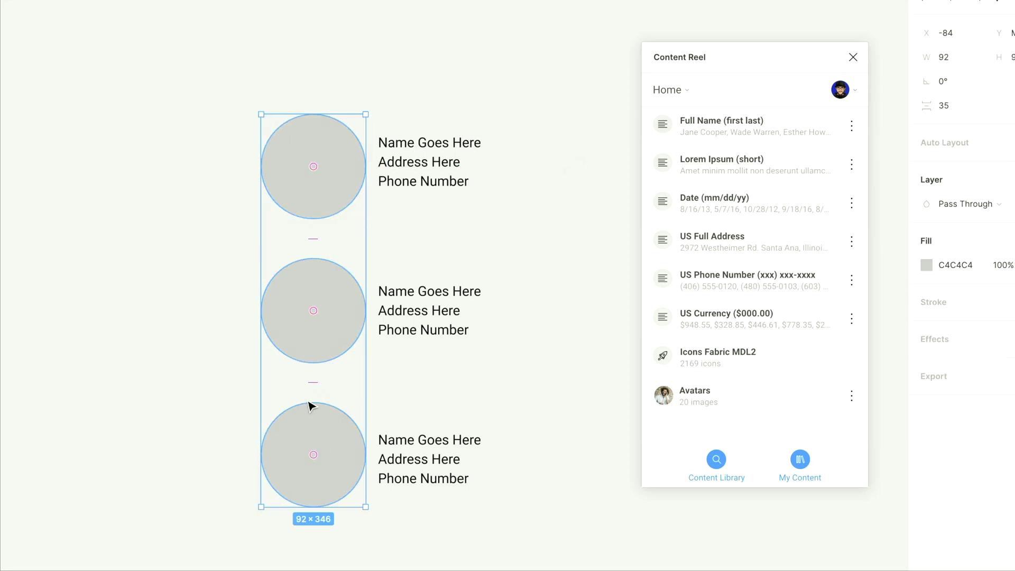
pyautogui.click(668, 398)
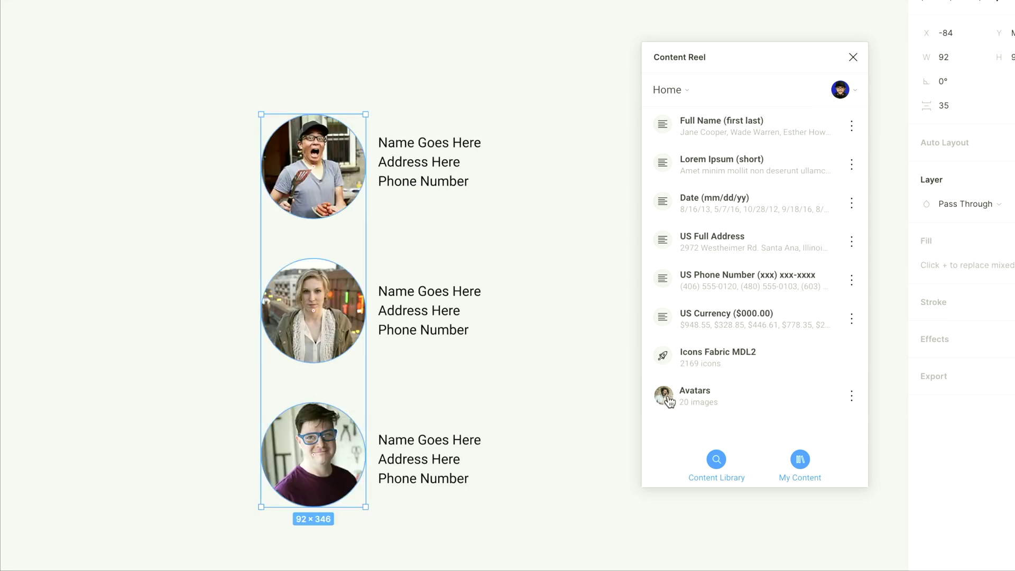
pyautogui.click(662, 399)
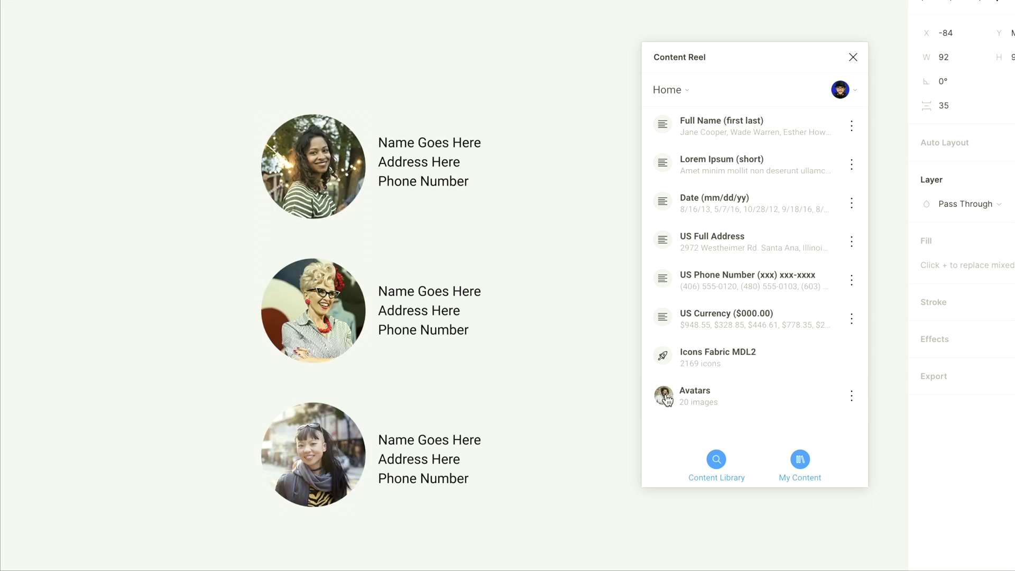
pyautogui.click(665, 397)
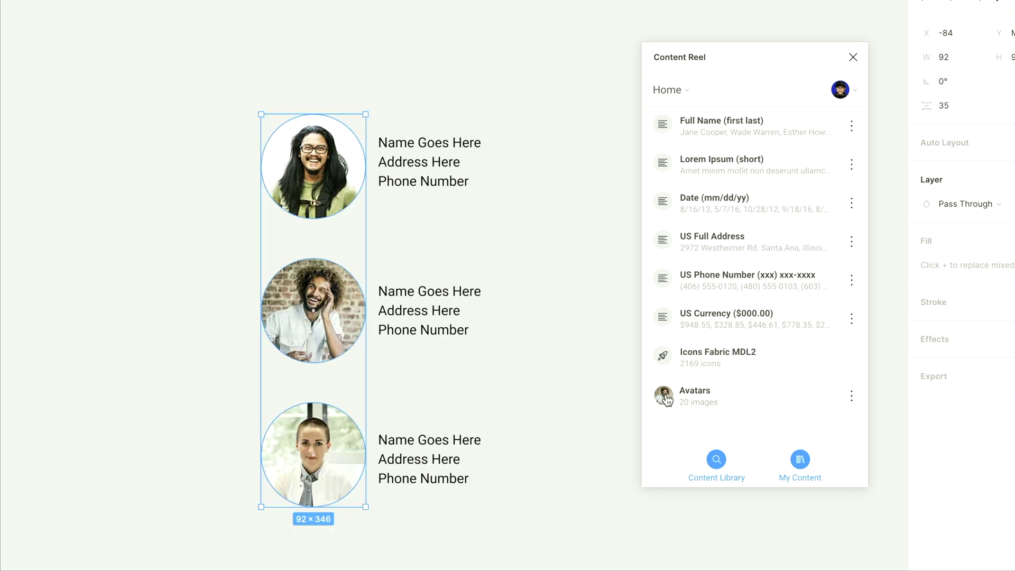
pyautogui.click(665, 396)
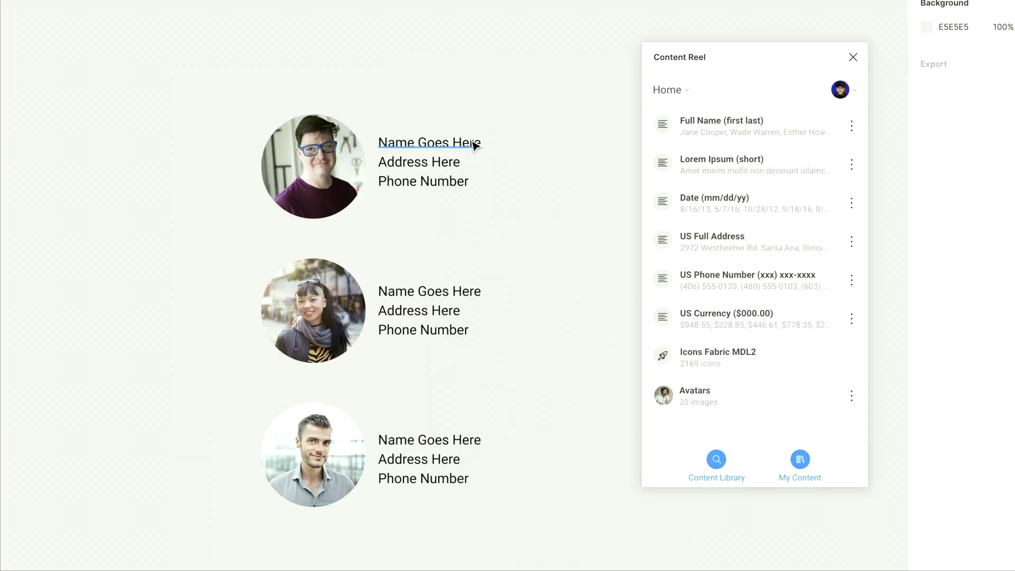
# Fill the three Name Goes Here texts with sample full names, regenerating them several times
pyautogui.click(474, 142)
pyautogui.keyDown('shift'); pyautogui.click(462, 290); pyautogui.keyUp('shift')
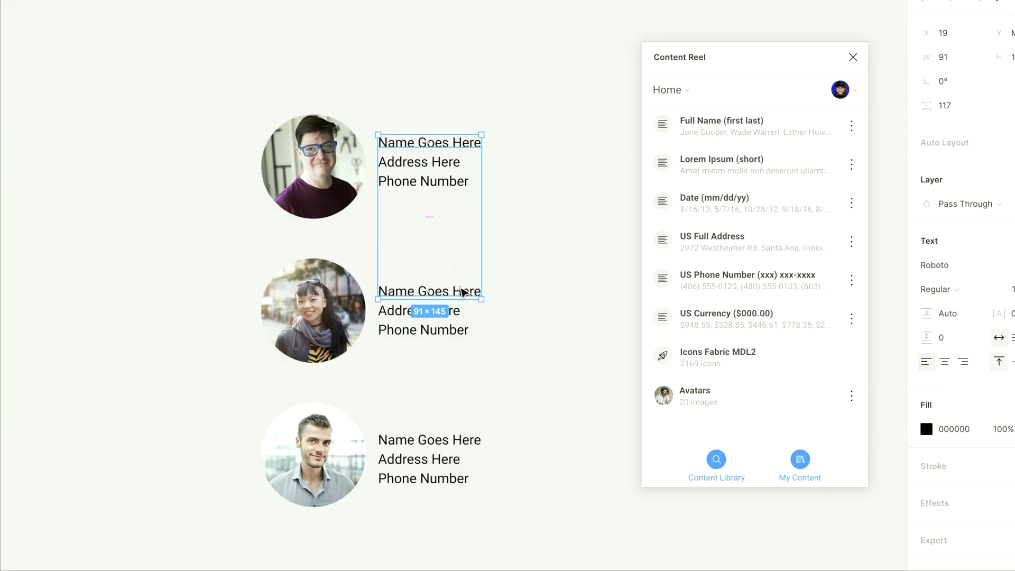
pyautogui.keyDown('shift'); pyautogui.click(465, 440); pyautogui.keyUp('shift')
pyautogui.click(744, 125)
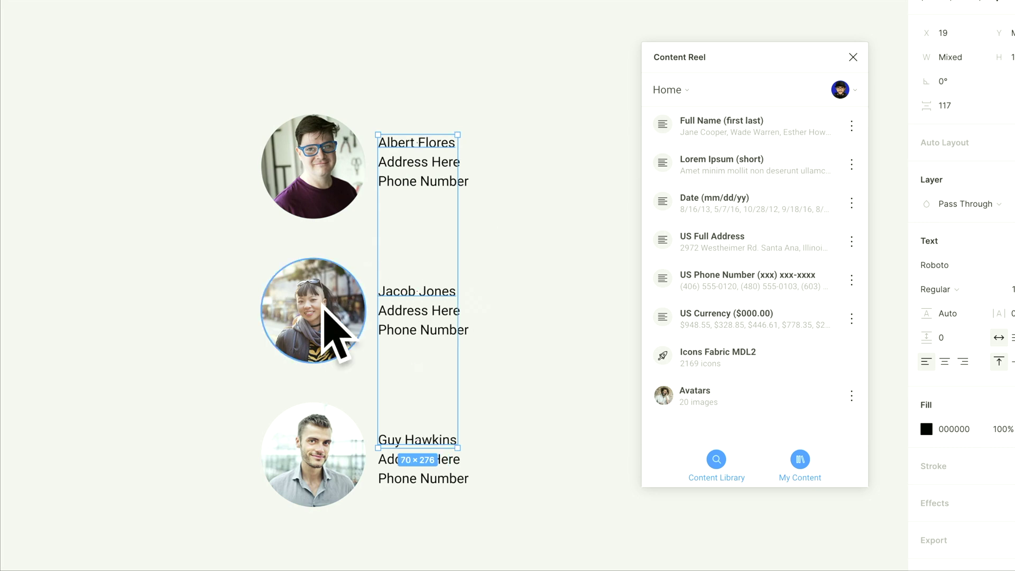
pyautogui.click(695, 127)
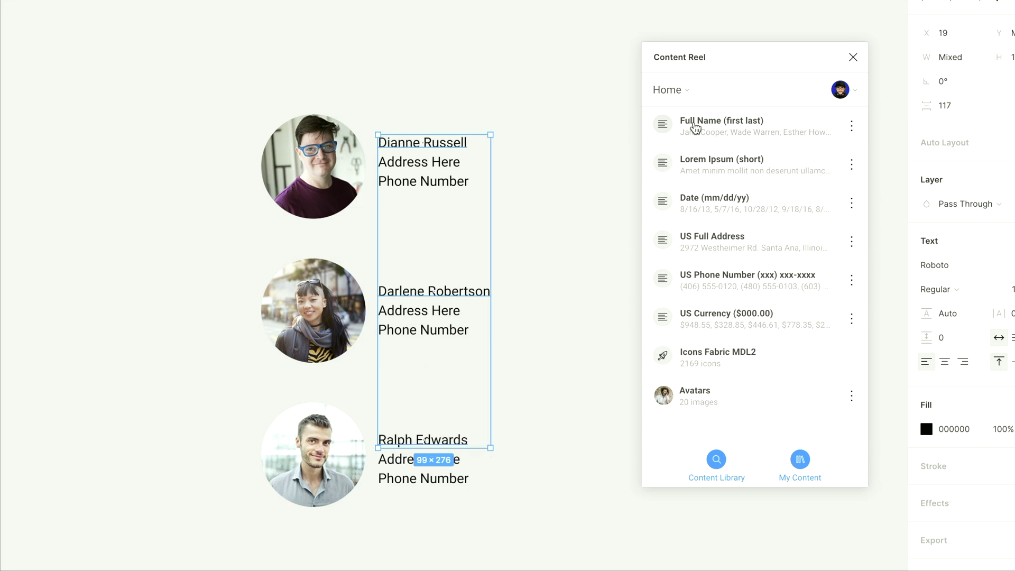
pyautogui.click(694, 127)
pyautogui.click(695, 128)
pyautogui.press('Tab')
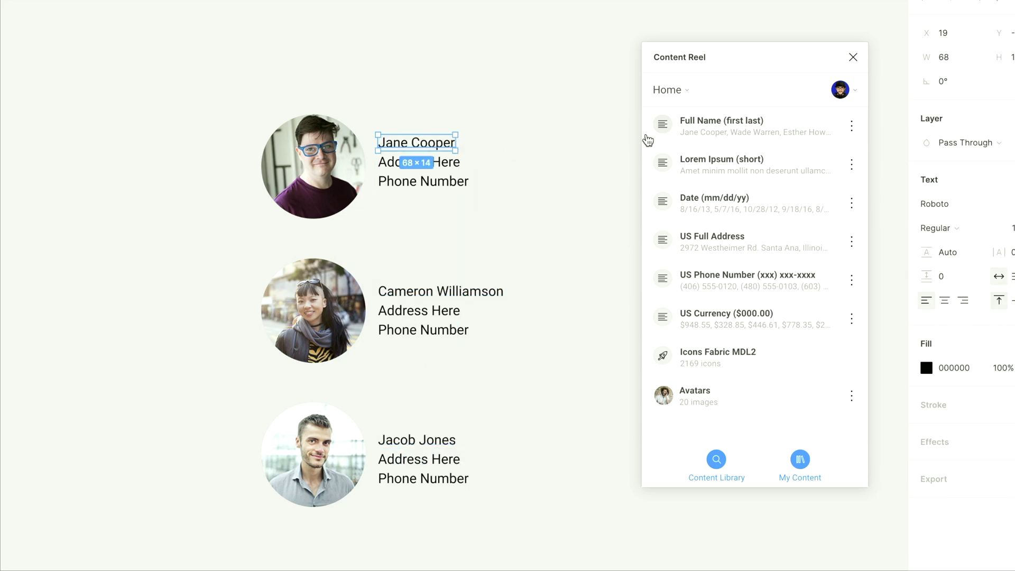
pyautogui.click(736, 127)
pyautogui.click(737, 128)
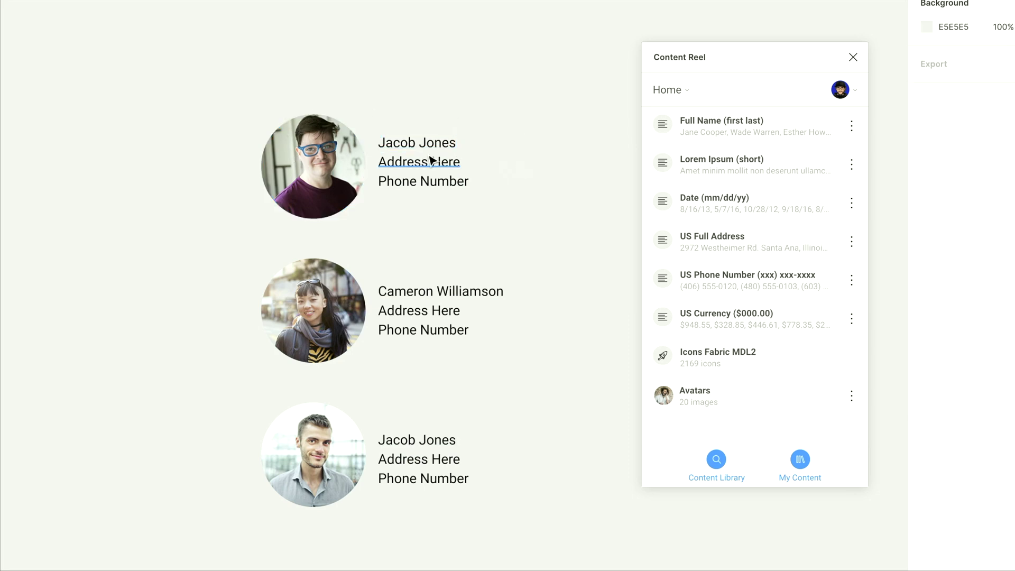
# Fill the three Address Here texts with sample US street addresses
pyautogui.click(430, 160)
pyautogui.keyDown('shift'); pyautogui.click(450, 310); pyautogui.keyUp('shift')
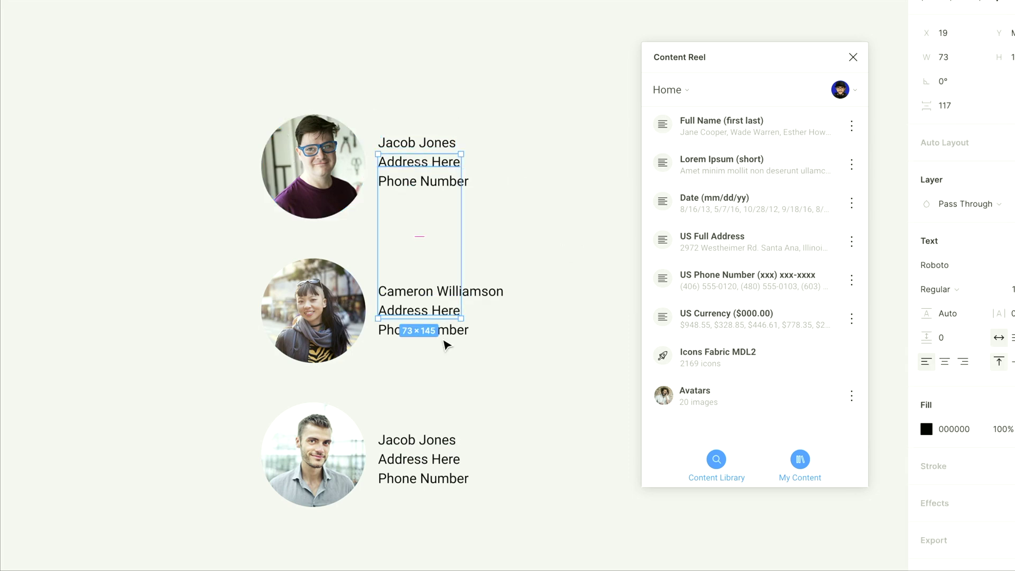
pyautogui.keyDown('shift'); pyautogui.click(415, 461); pyautogui.keyUp('shift')
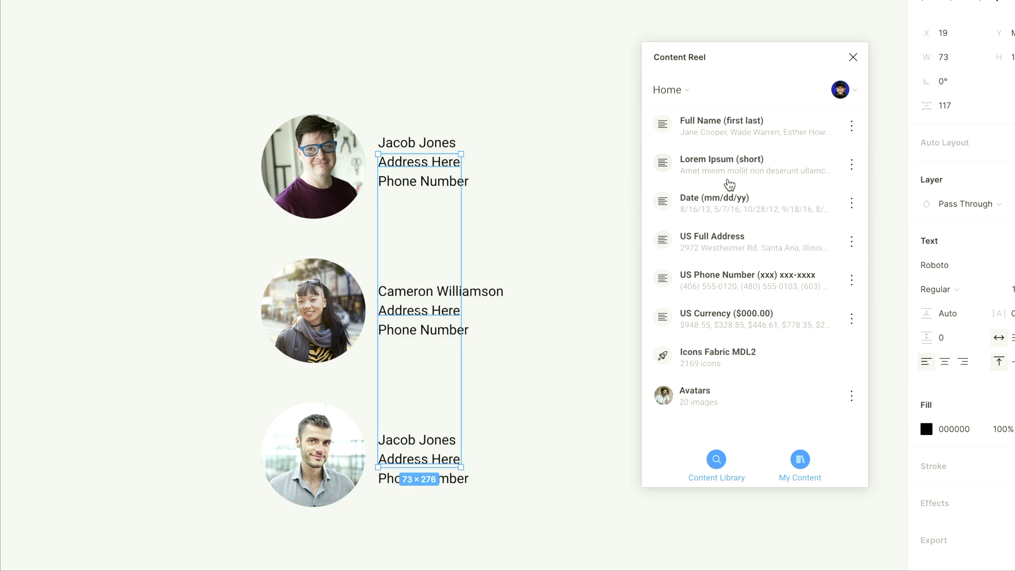
pyautogui.click(714, 243)
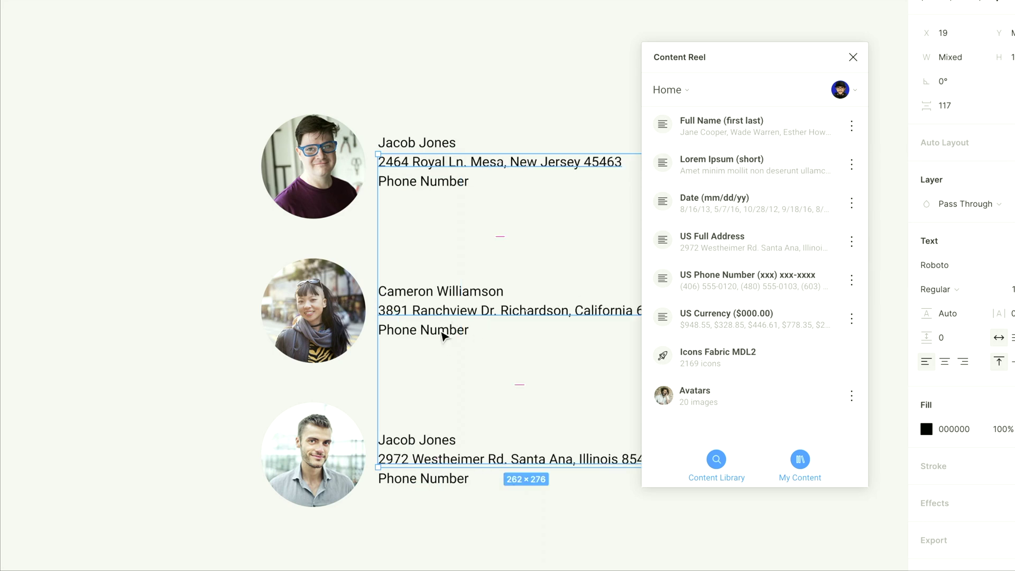
pyautogui.moveTo(716, 68); pyautogui.dragTo(899, 55)
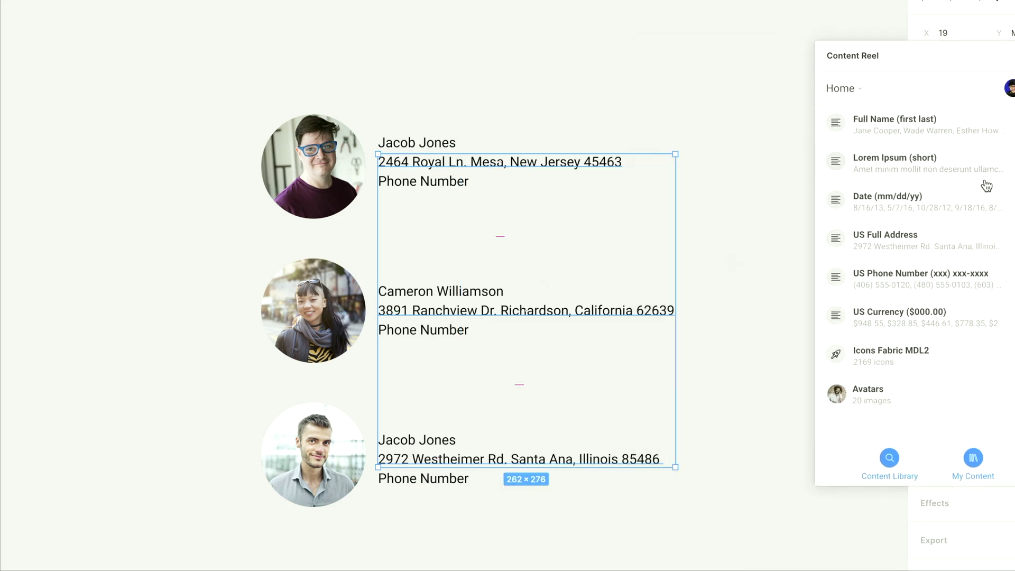
# Replace the three Phone Number texts with US numbers in (xxx) xxx-xxxx format
pyautogui.press('Escape')
pyautogui.click(442, 185)
pyautogui.keyDown('shift'); pyautogui.click(445, 326); pyautogui.keyUp('shift')
pyautogui.keyDown('shift'); pyautogui.click(442, 479); pyautogui.keyUp('shift')
pyautogui.click(930, 295)
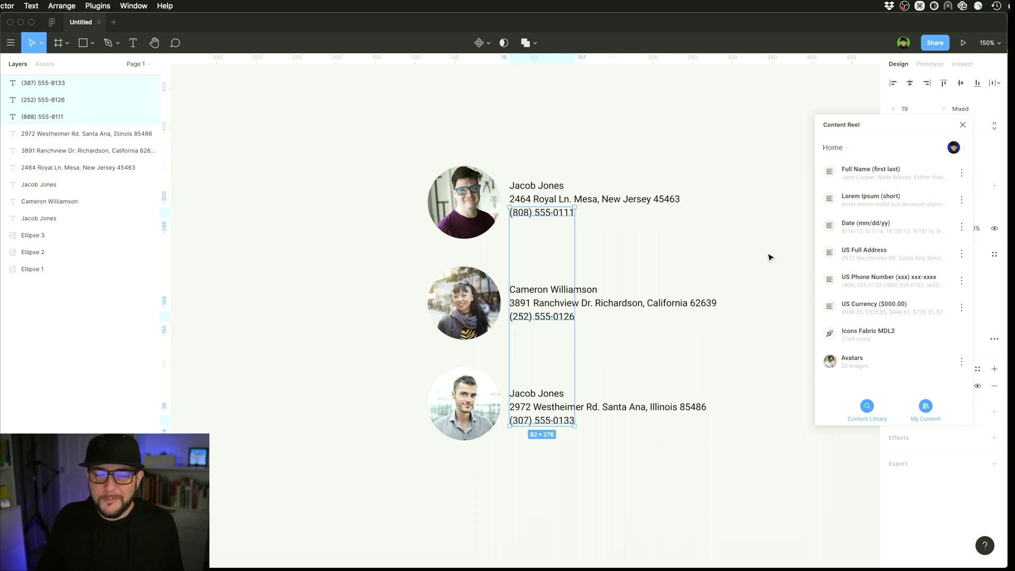
# Edit the first address text, then scroll right to the empty canvas beside the contacts
pyautogui.doubleClick(644, 200)
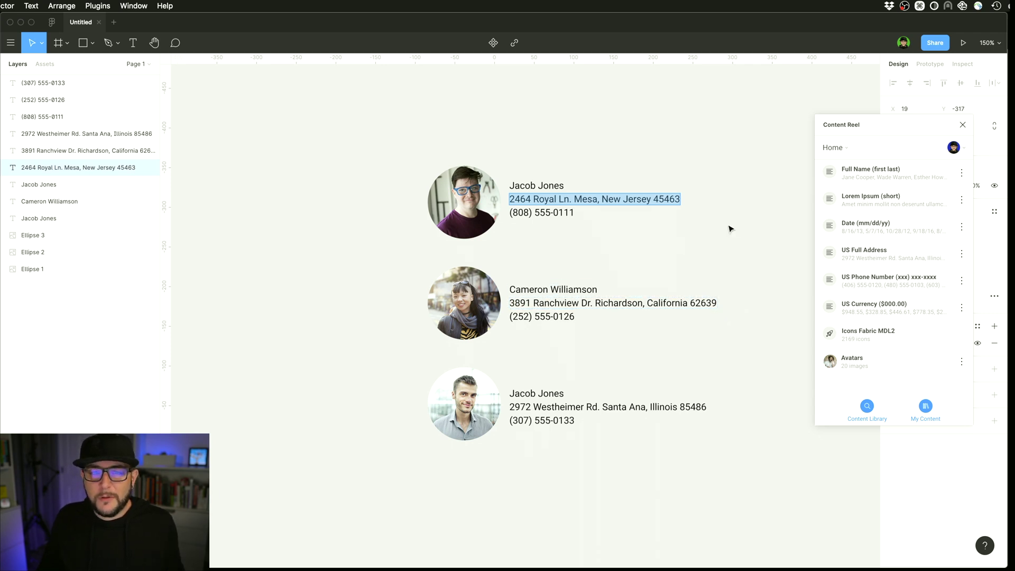
pyautogui.hscroll(1, 706, 188)
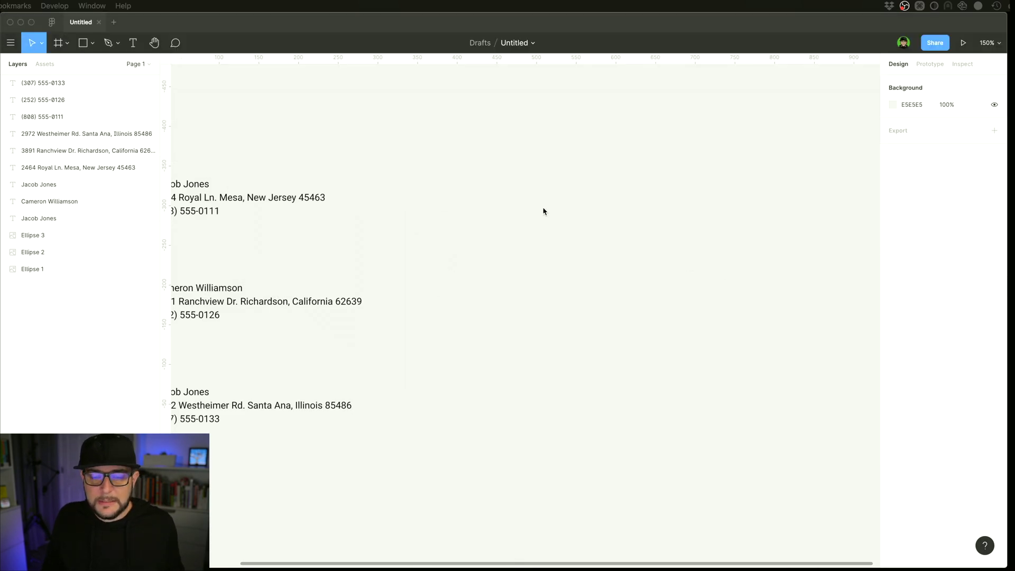
# Draw a 313×259 text box and fill it with 2 Lorem ipsum paragraphs
pyautogui.press('t')
pyautogui.moveTo(467, 140); pyautogui.dragTo(544, 187)
pyautogui.moveTo(372, 158); pyautogui.dragTo(608, 378)
pyautogui.rightClick(419, 160)
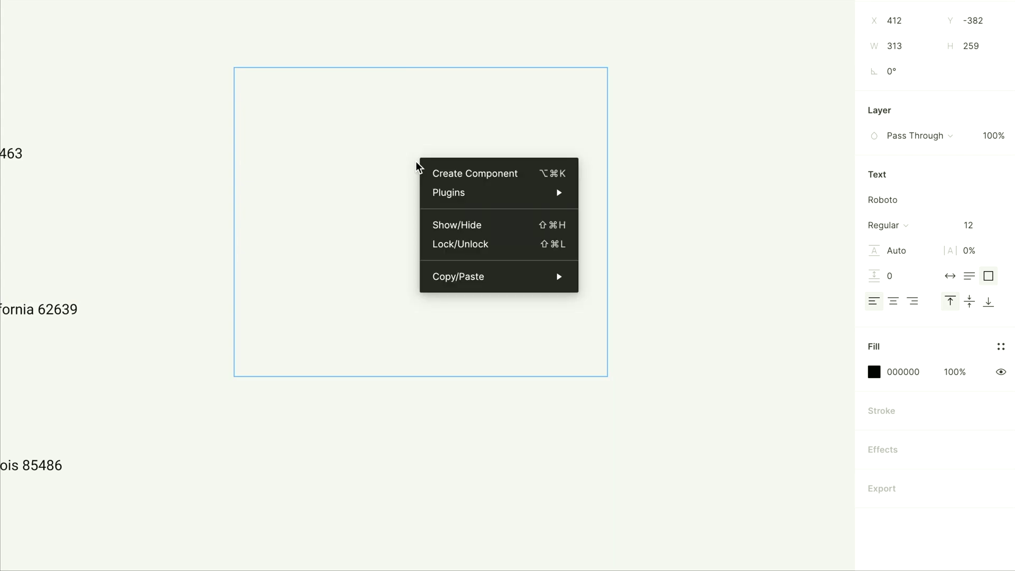
pyautogui.moveTo(465, 193)
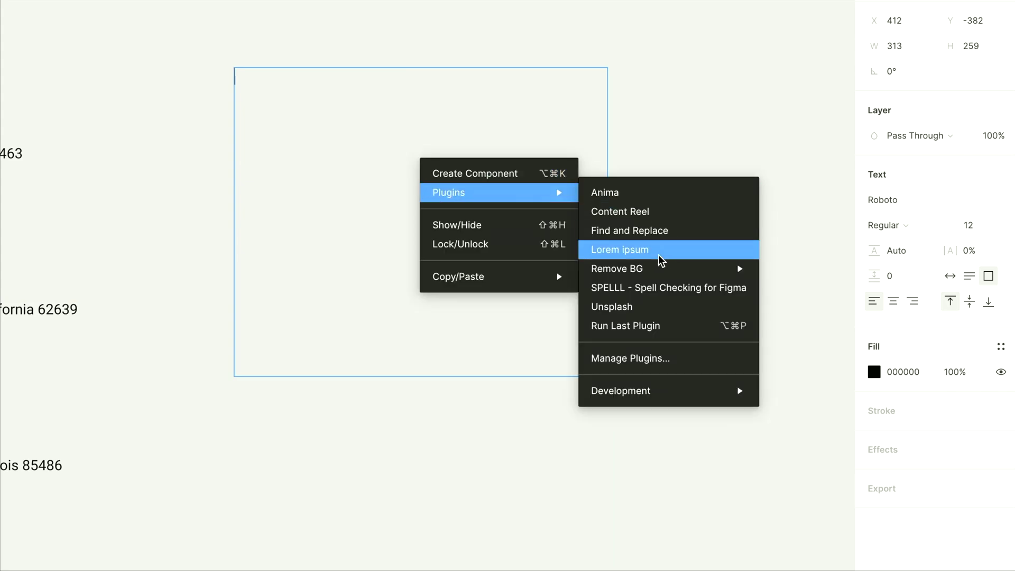
pyautogui.click(661, 259)
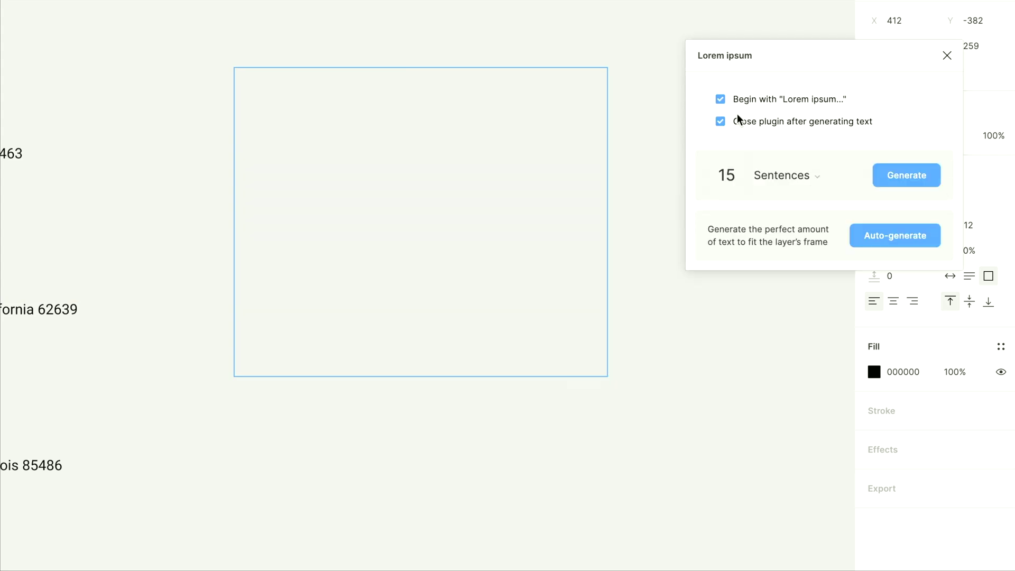
pyautogui.click(782, 176)
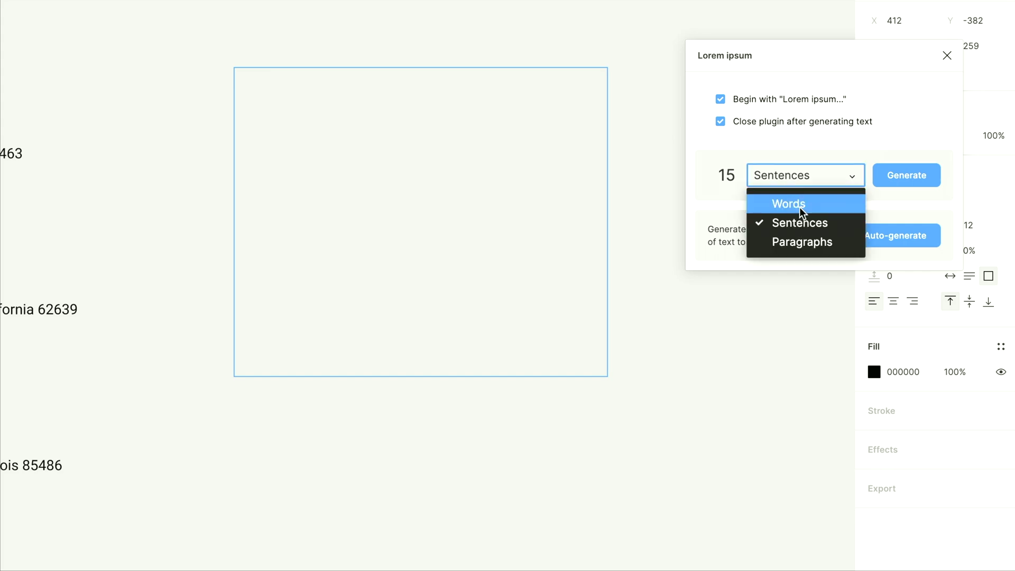
pyautogui.click(804, 248)
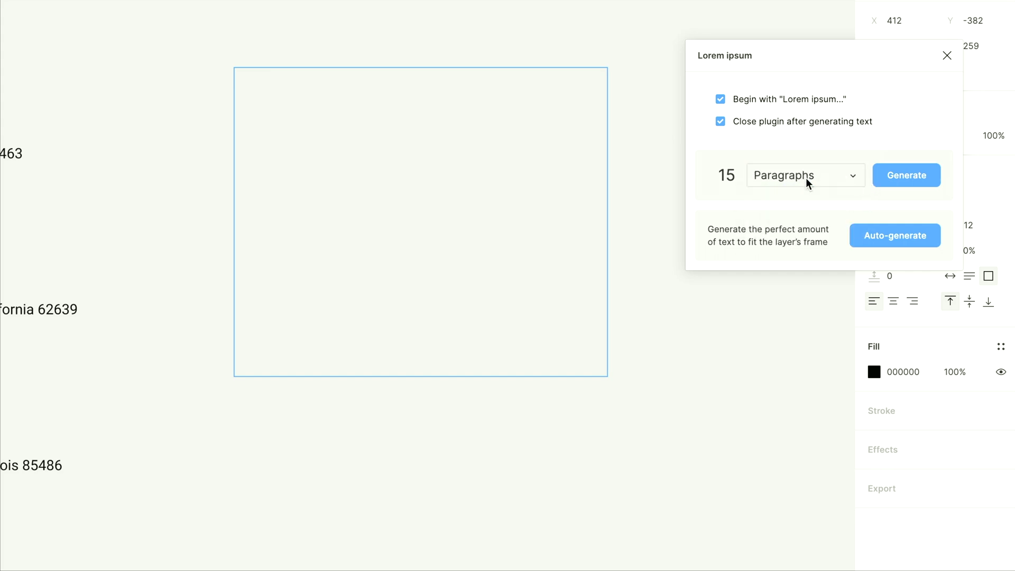
pyautogui.doubleClick(734, 173)
pyautogui.write('2')
pyautogui.click(894, 175)
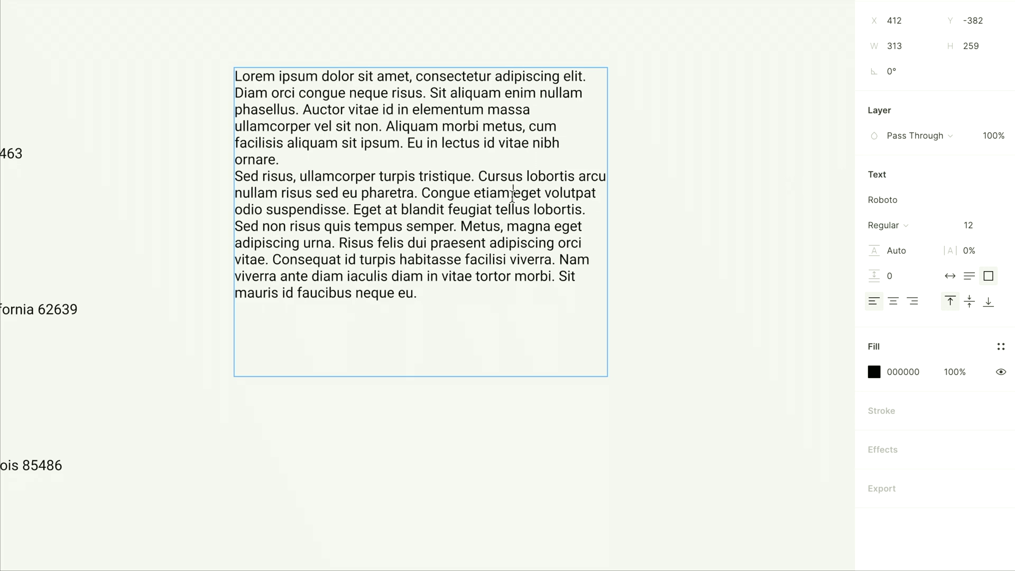
# Clear the box and auto-generate fitting lorem ipsum with the plugin's auto-close unchecked
pyautogui.hotkey('ctrl', 'a')
pyautogui.press('Delete')
pyautogui.rightClick(503, 141)
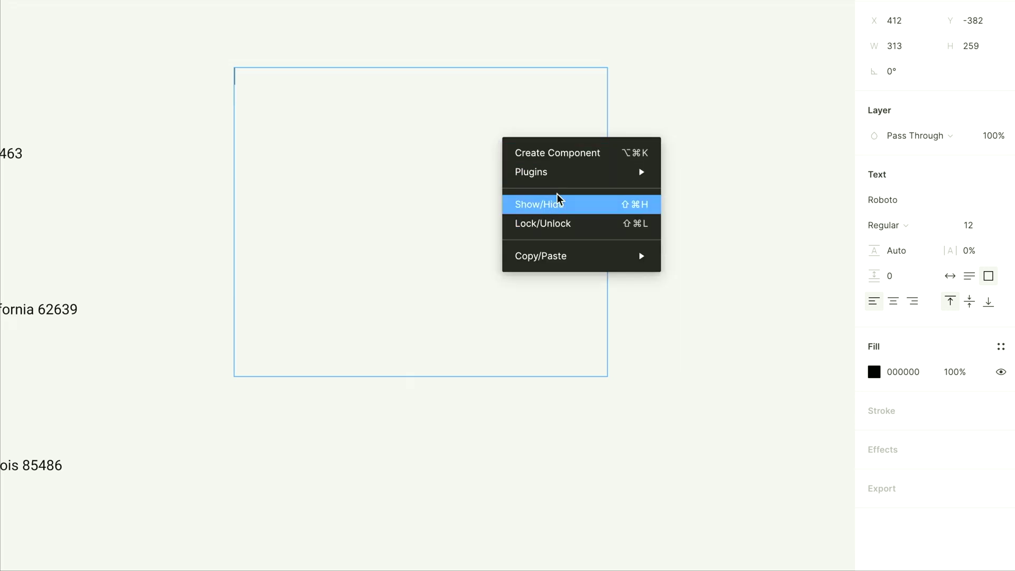
pyautogui.moveTo(640, 176)
pyautogui.click(730, 229)
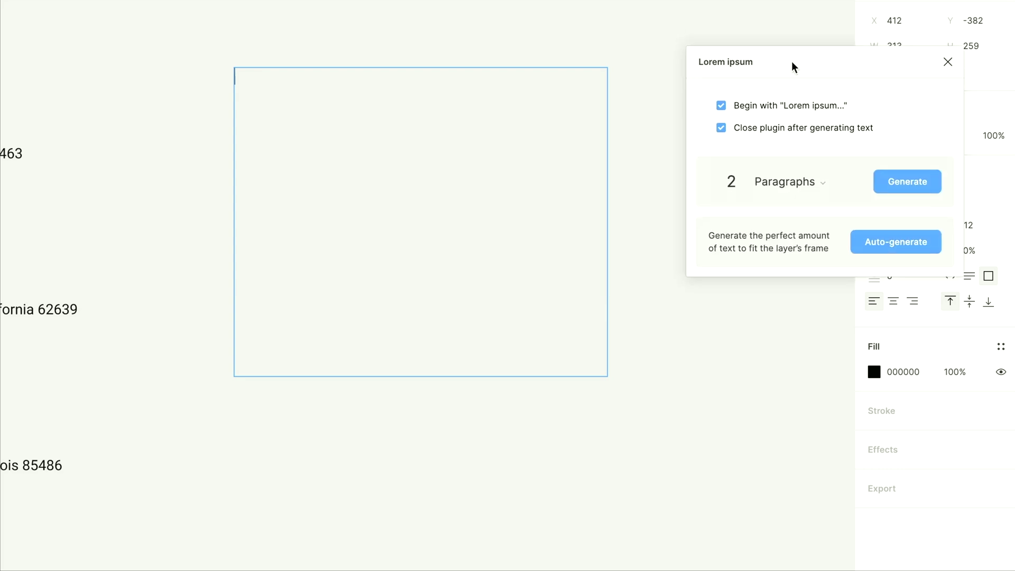
pyautogui.click(720, 155)
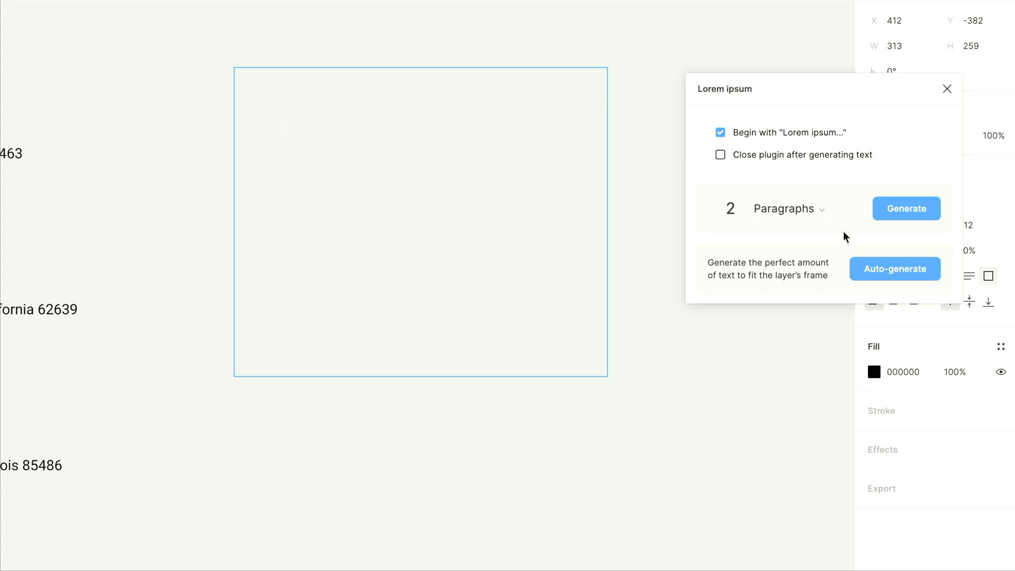
pyautogui.click(914, 273)
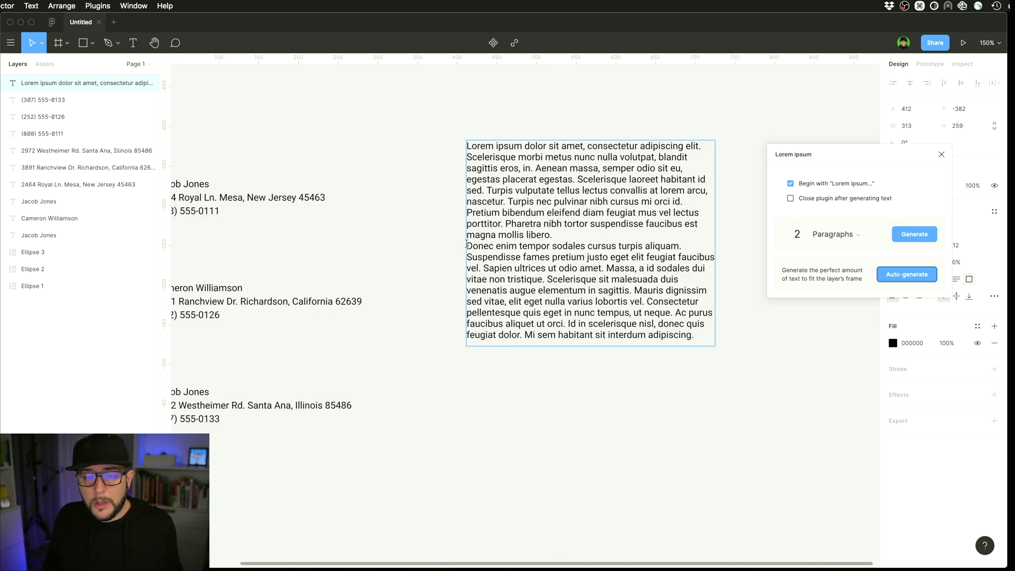
# Replace the box's text with two copies of the paragraph beginning with Donec
pyautogui.moveTo(467, 245); pyautogui.dragTo(653, 302)
pyautogui.press('super+c')
pyautogui.press('super+a')
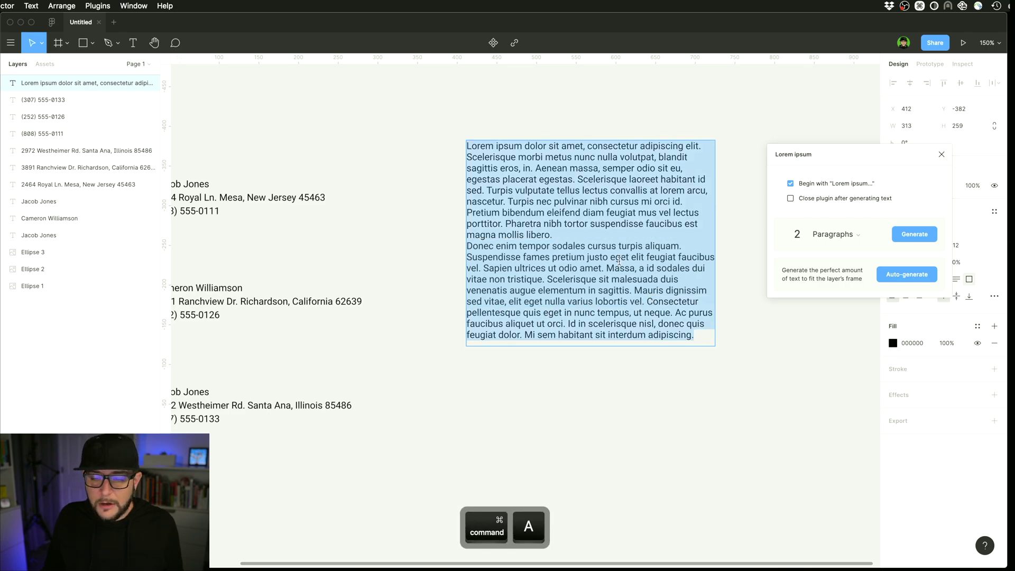
pyautogui.press('BackSpace')
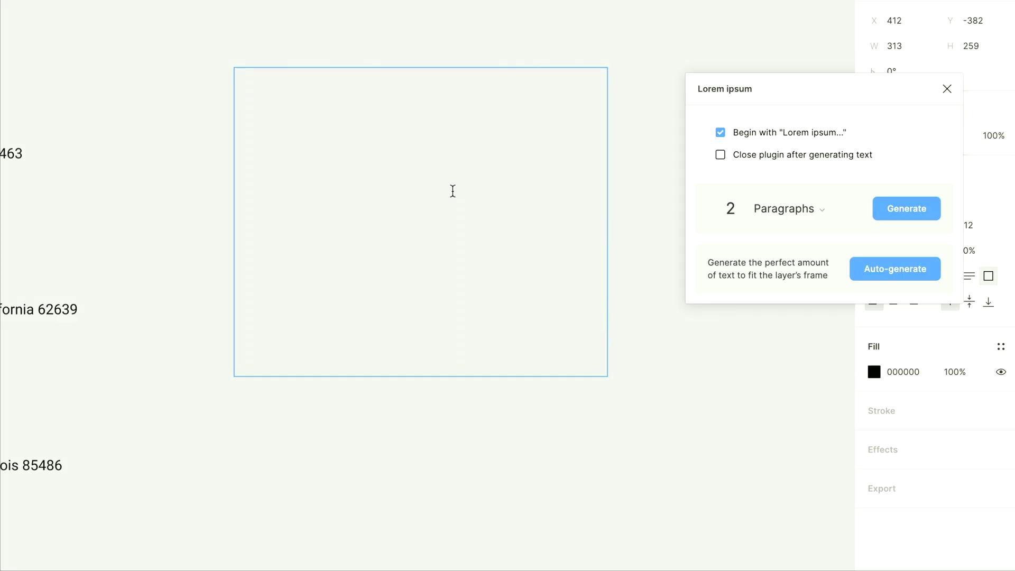
pyautogui.press('super+v')
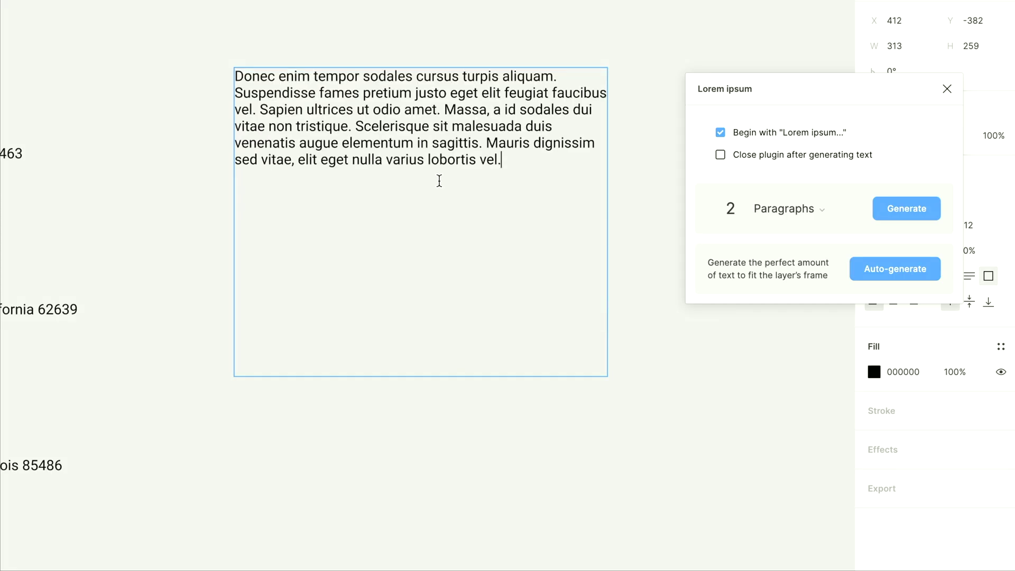
pyautogui.press('Return')
pyautogui.press('Return')
pyautogui.press('super+v')
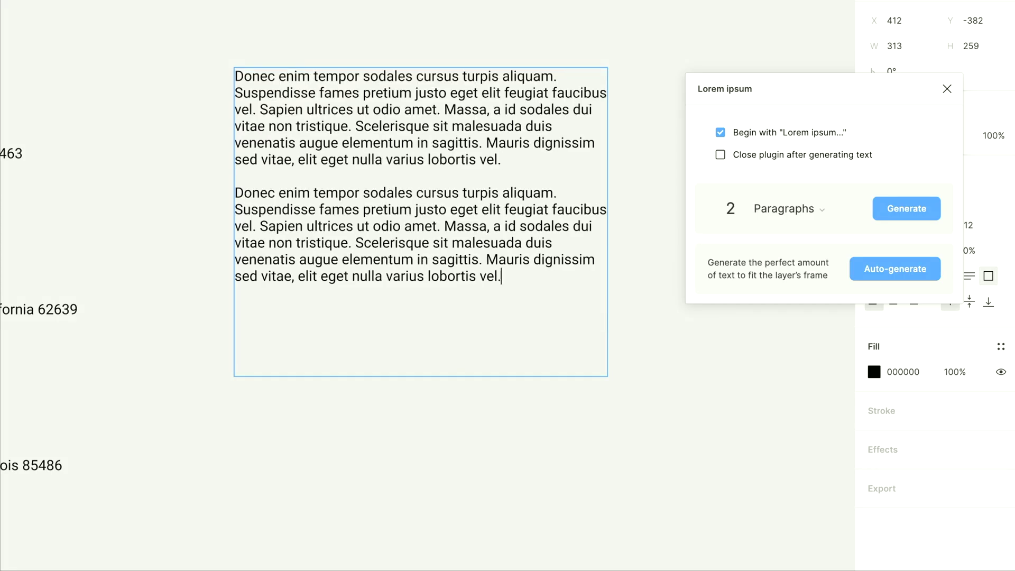
# Retype the second paragraph's opening words, then auto-generate fresh lorem ipsum to fit the box
pyautogui.moveTo(299, 188); pyautogui.dragTo(237, 197)
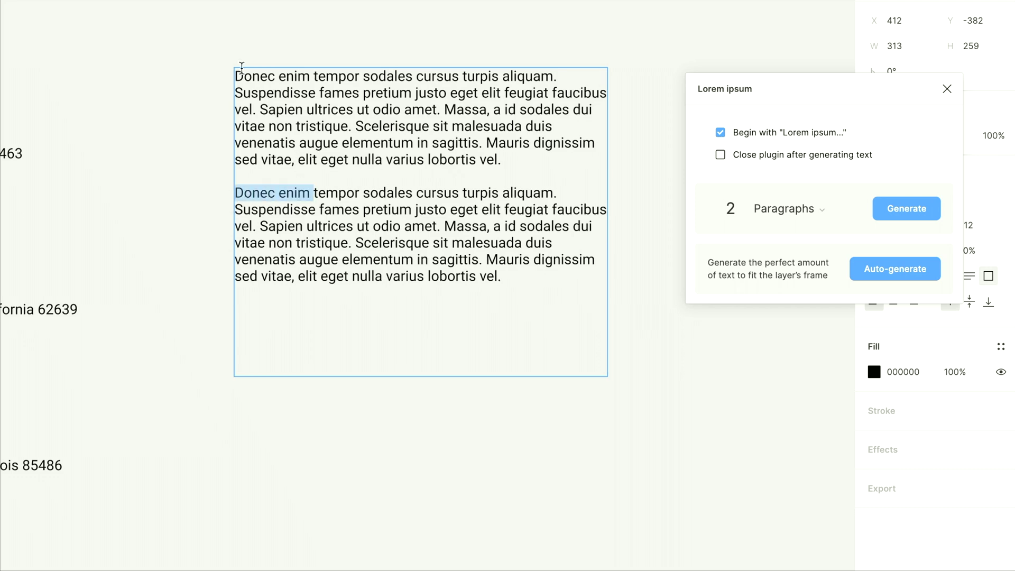
pyautogui.click(258, 79)
pyautogui.doubleClick(258, 80)
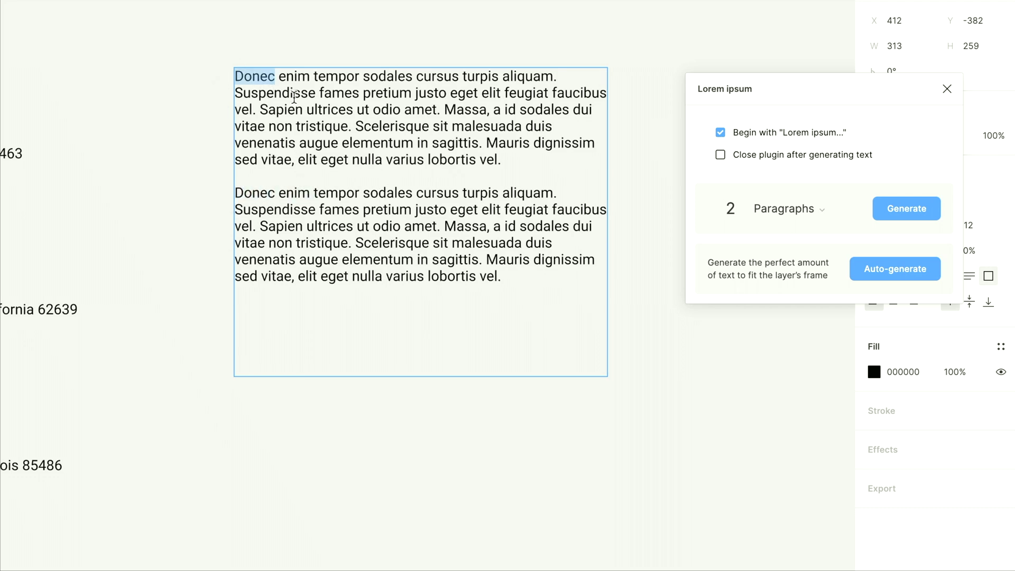
pyautogui.click(407, 222)
pyautogui.moveTo(321, 193); pyautogui.dragTo(233, 194)
pyautogui.write('T')
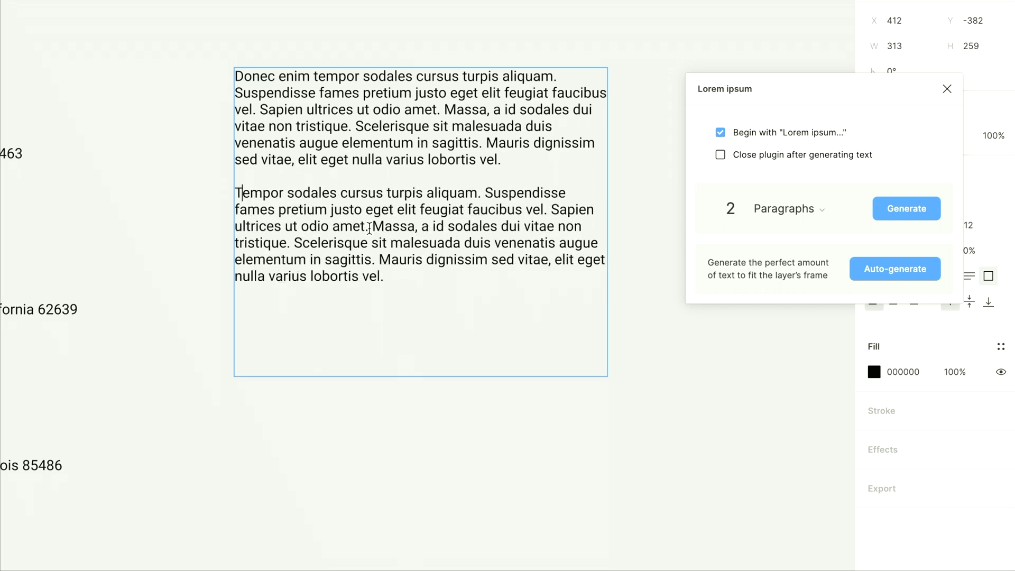
pyautogui.click(398, 210)
pyautogui.click(894, 264)
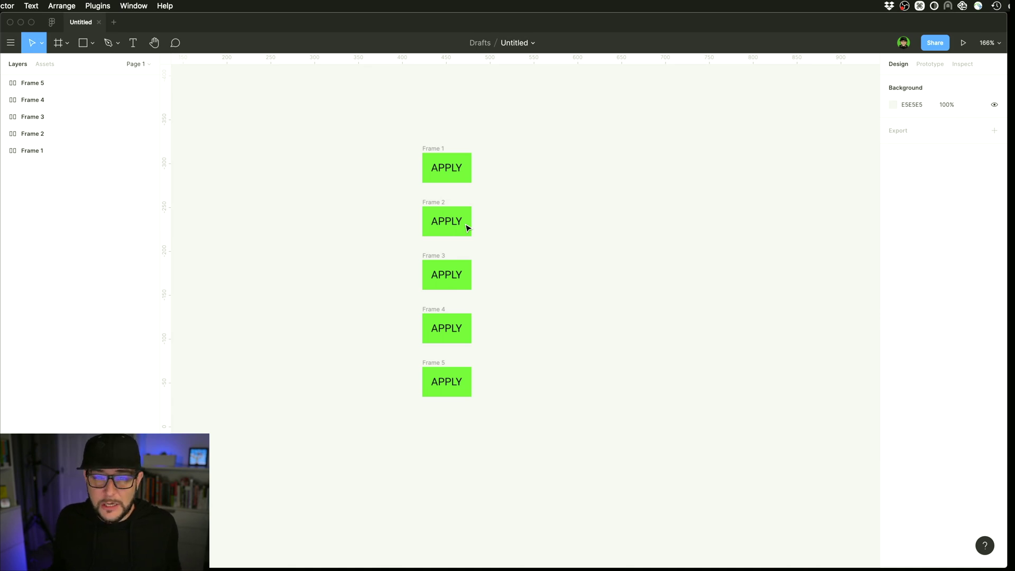
# Run the Find and Replace plugin to replace APPLY with GO, then clear the selection
pyautogui.rightClick(542, 162)
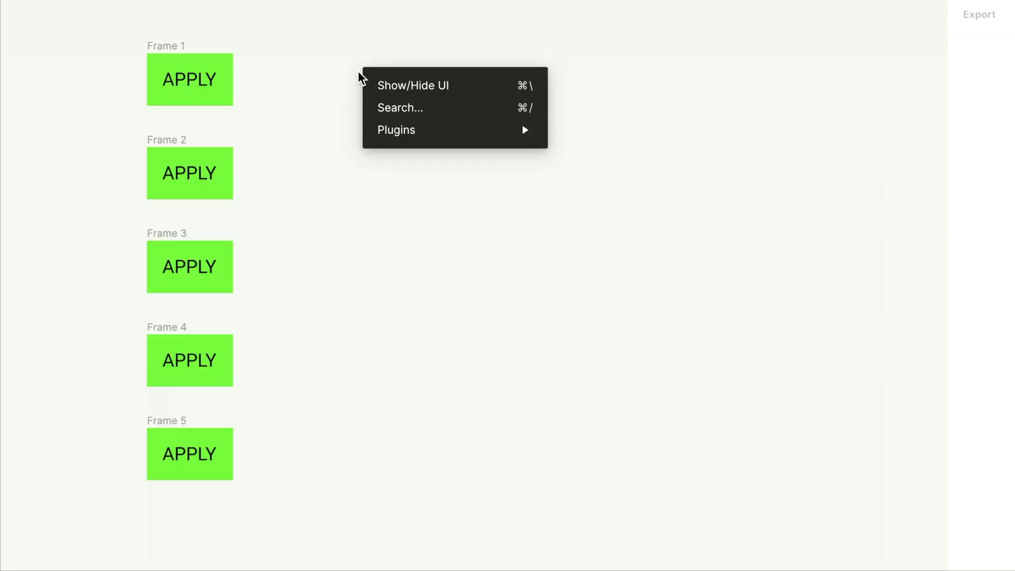
pyautogui.moveTo(554, 193)
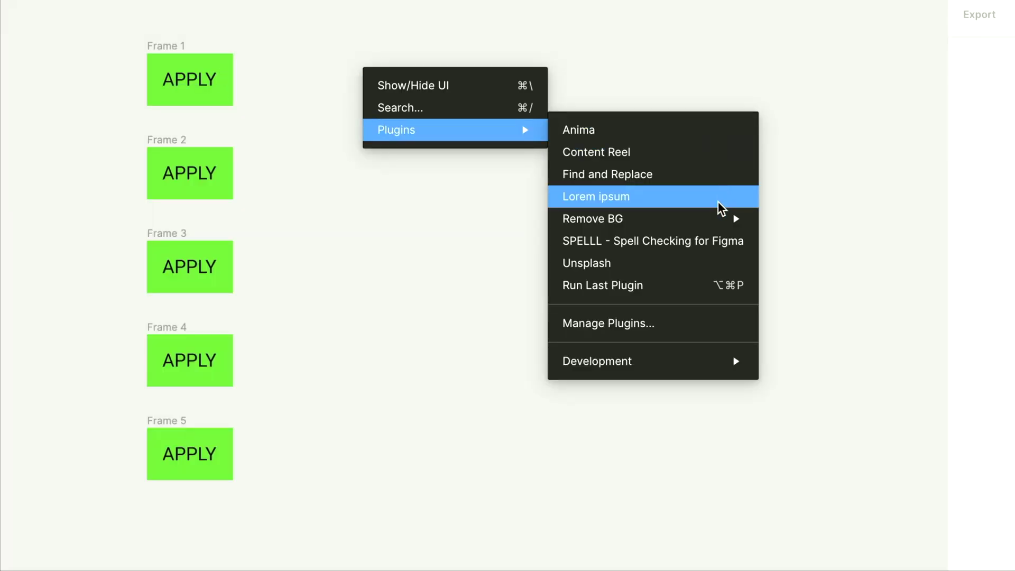
pyautogui.click(697, 179)
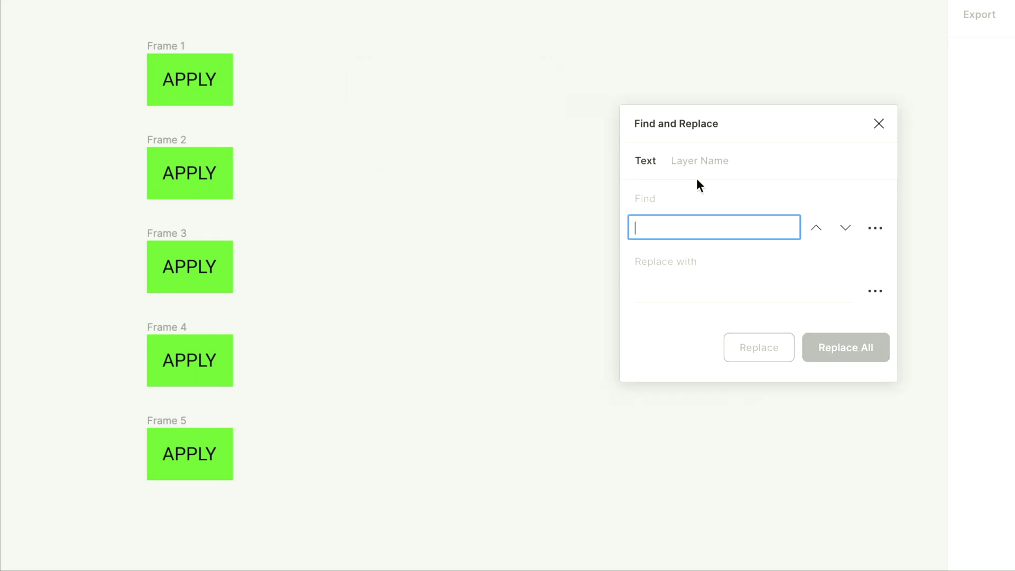
pyautogui.write('APP')
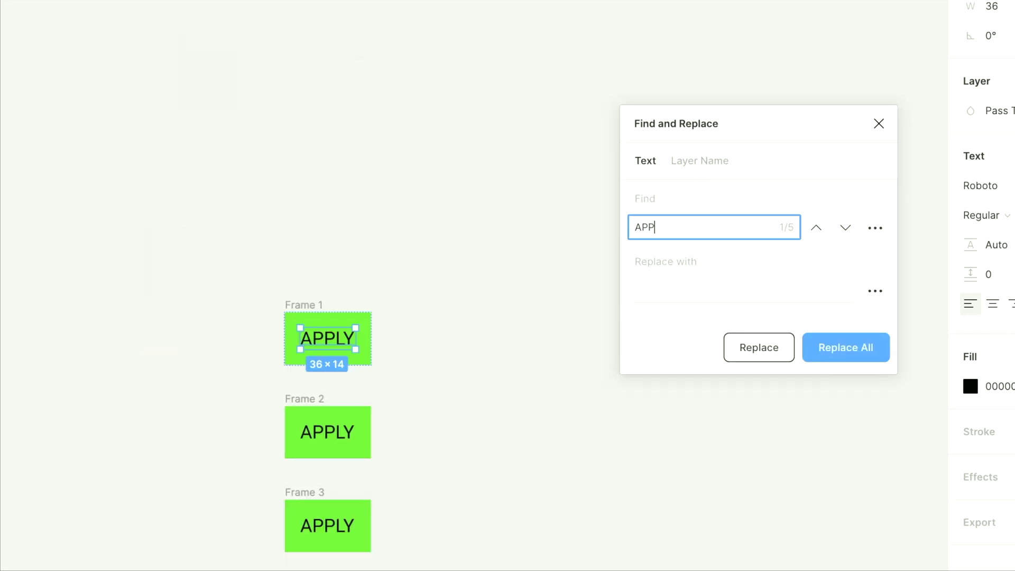
pyautogui.write('LY')
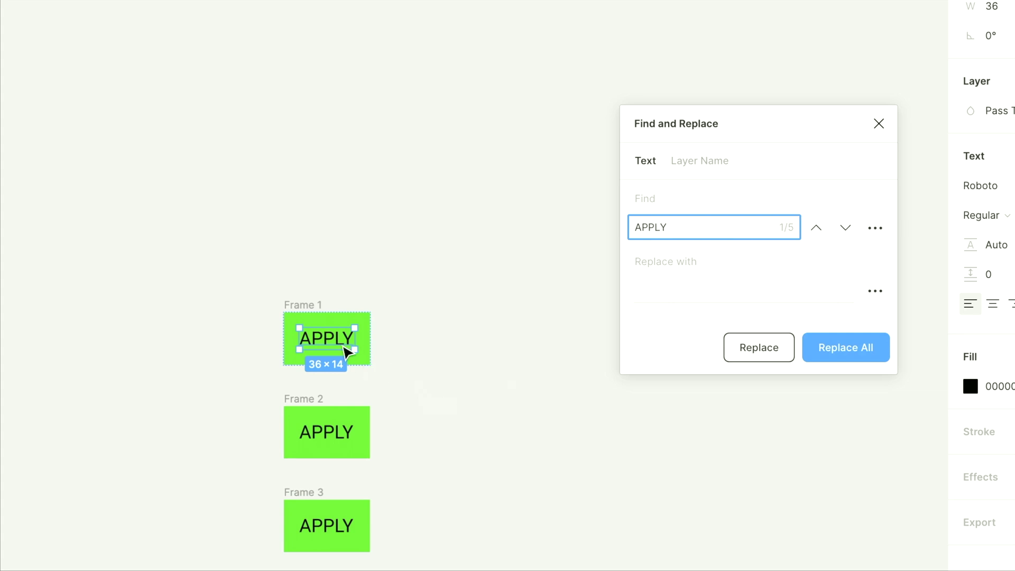
pyautogui.click(672, 279)
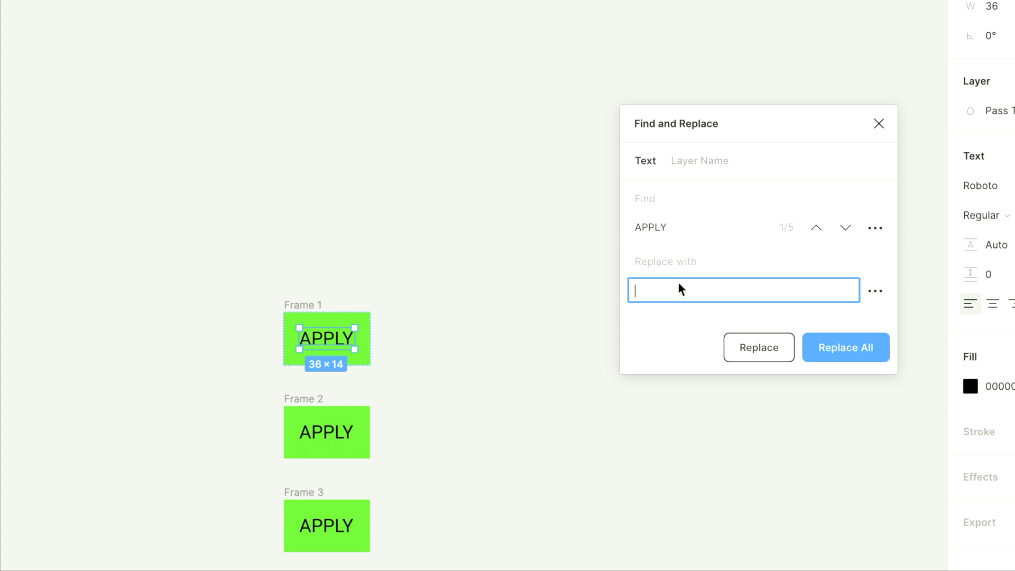
pyautogui.write('GO')
pyautogui.click(861, 395)
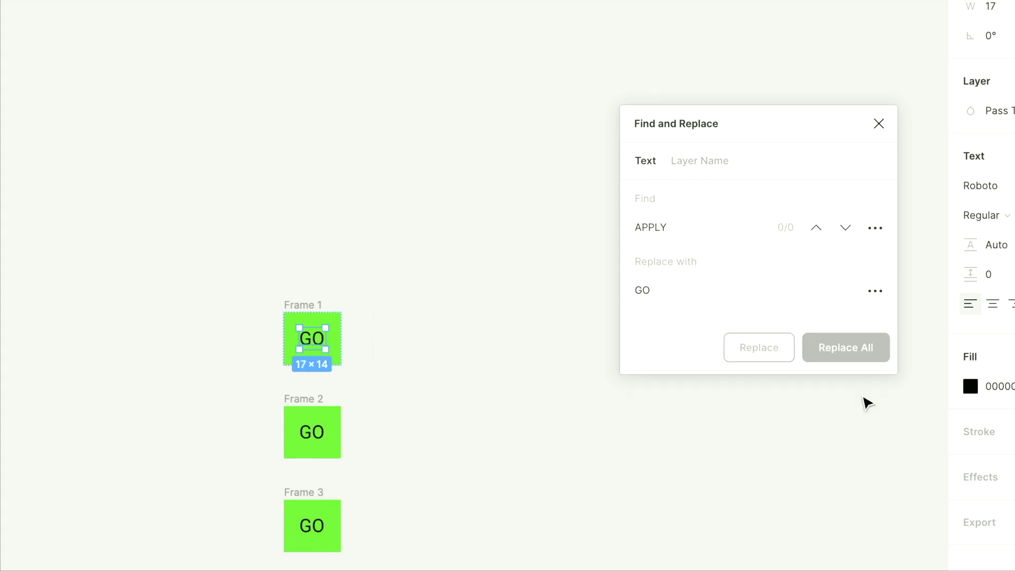
pyautogui.scroll(-3, 406, 384)
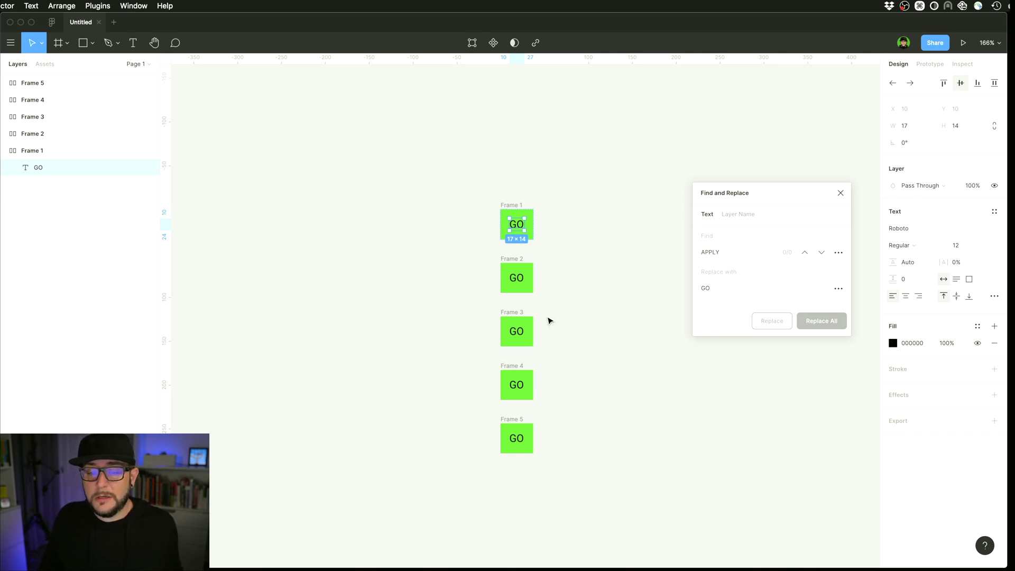
pyautogui.click(569, 314)
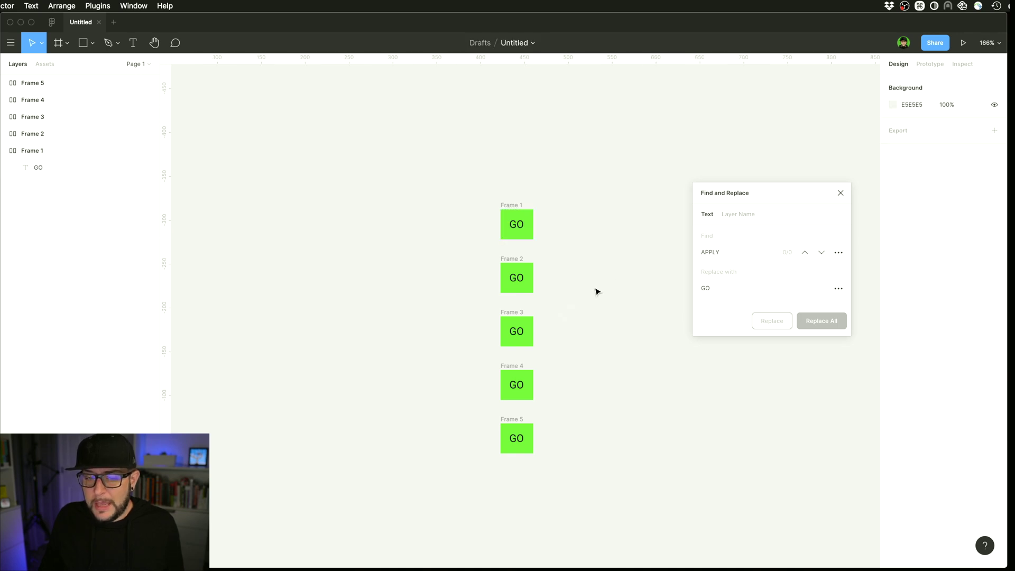
# Reopen Find and Replace from the GO text and switch it to the Layer Name search
pyautogui.rightClick(517, 226)
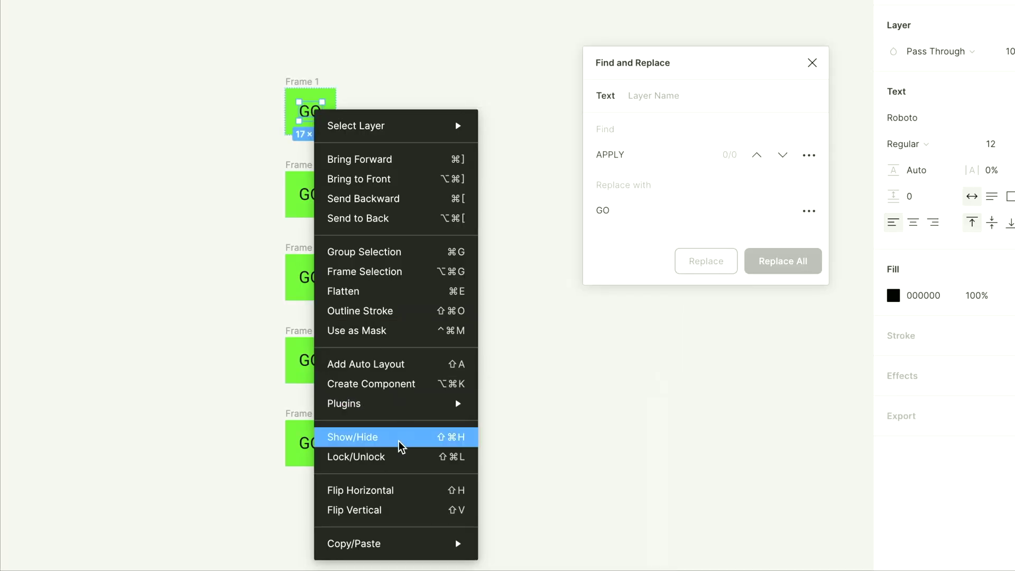
pyautogui.moveTo(394, 408)
pyautogui.click(567, 442)
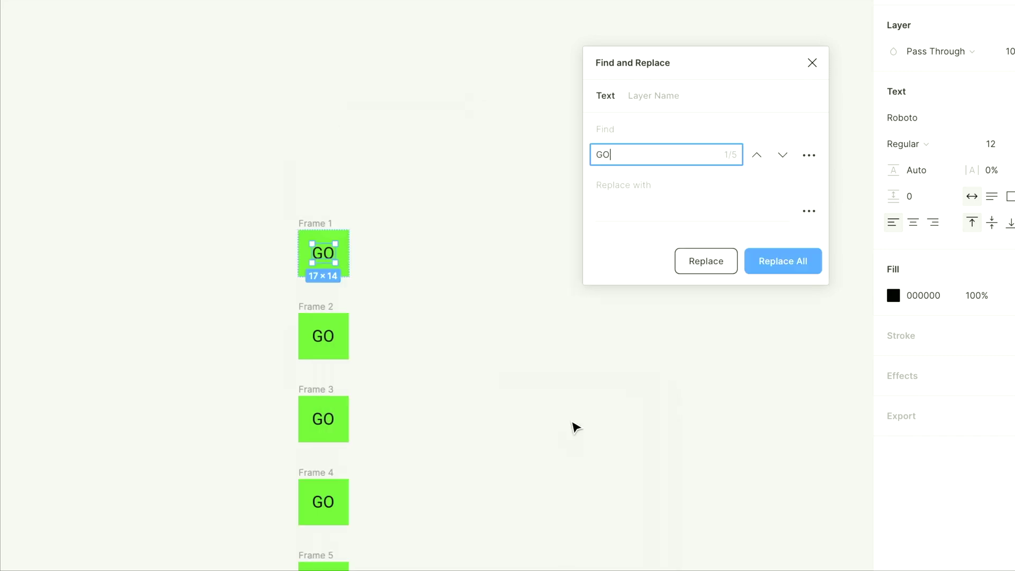
pyautogui.scroll(-3, 420, 254)
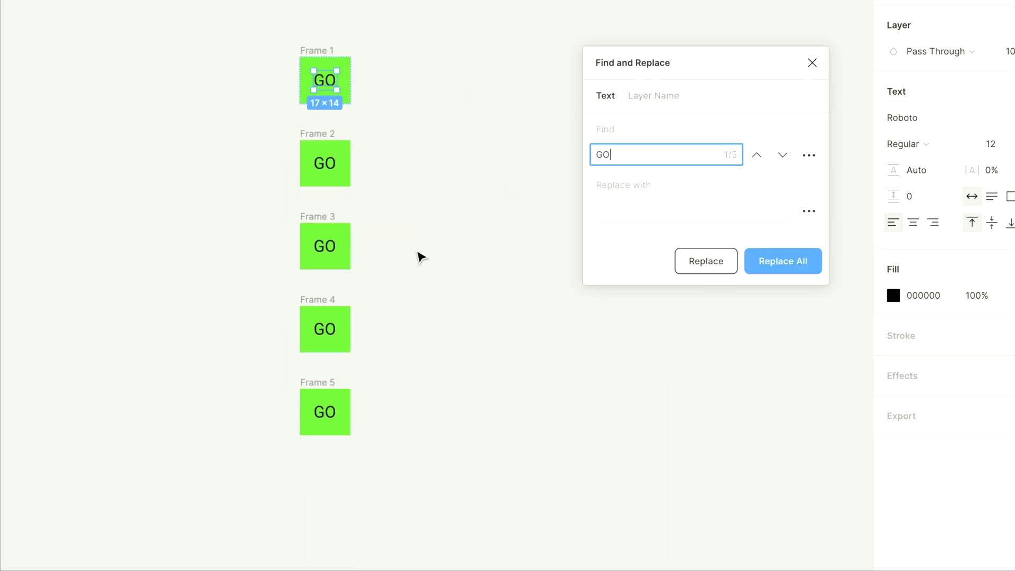
pyautogui.click(660, 96)
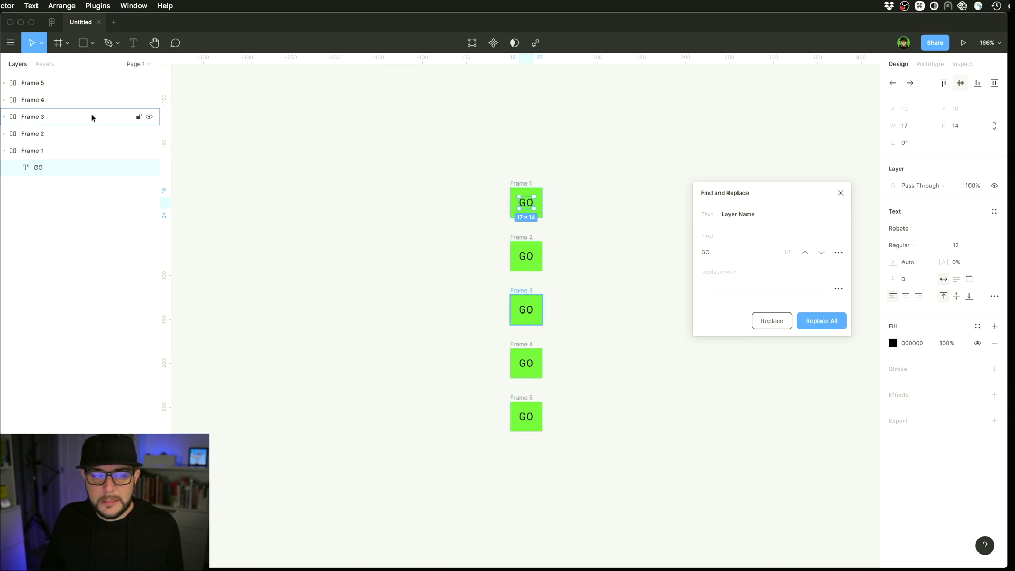
# Replace 'Frame' with 'Artboard' in all layer names, producing Artboard 1–5
pyautogui.click(714, 252)
pyautogui.write('Frame')
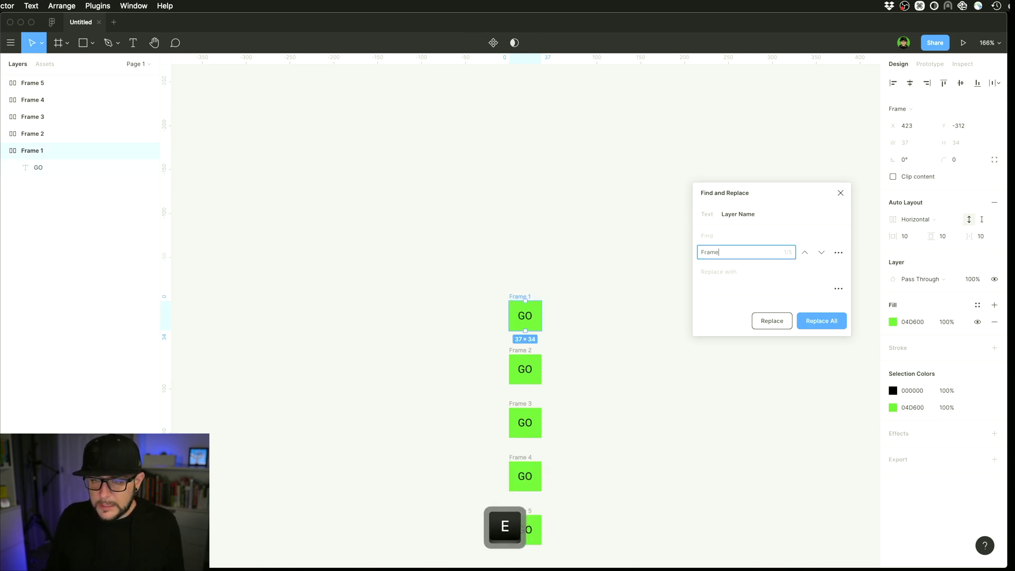
pyautogui.click(711, 288)
pyautogui.write('Artboard')
pyautogui.click(822, 346)
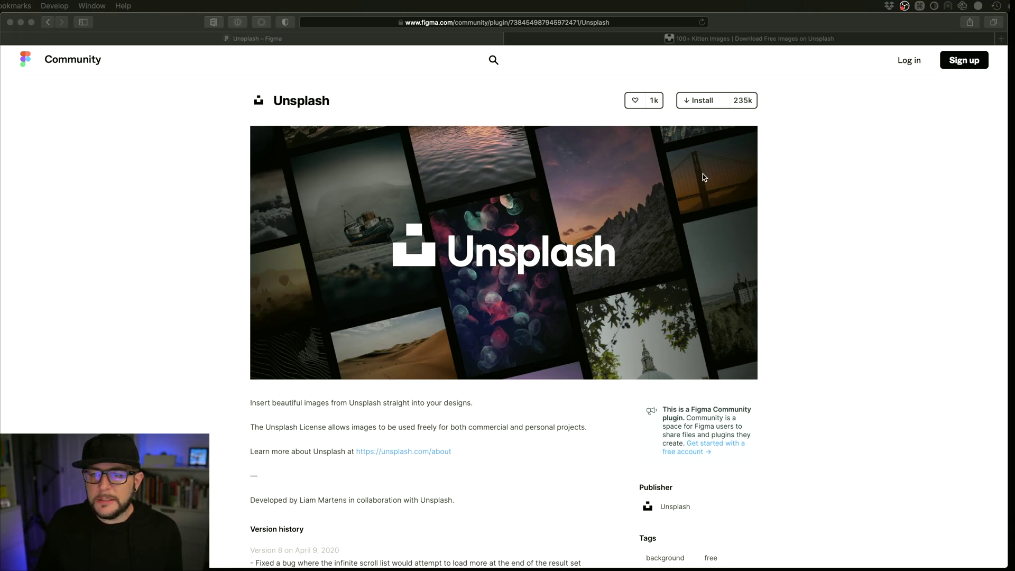
# Browse the Unsplash kitten photo search results in Safari, scrolling through the images
pyautogui.click(730, 39)
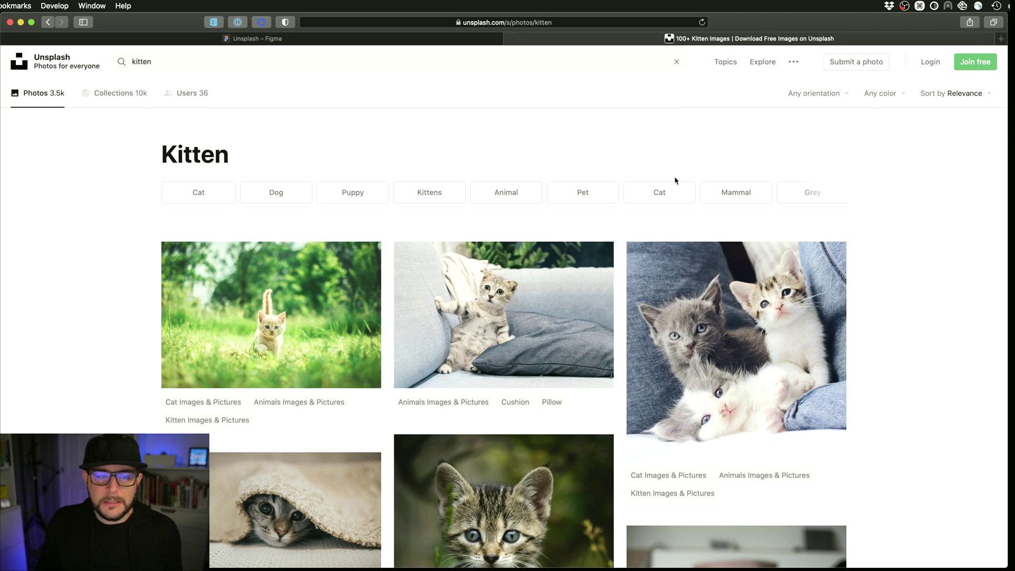
pyautogui.scroll(-5, 624, 164)
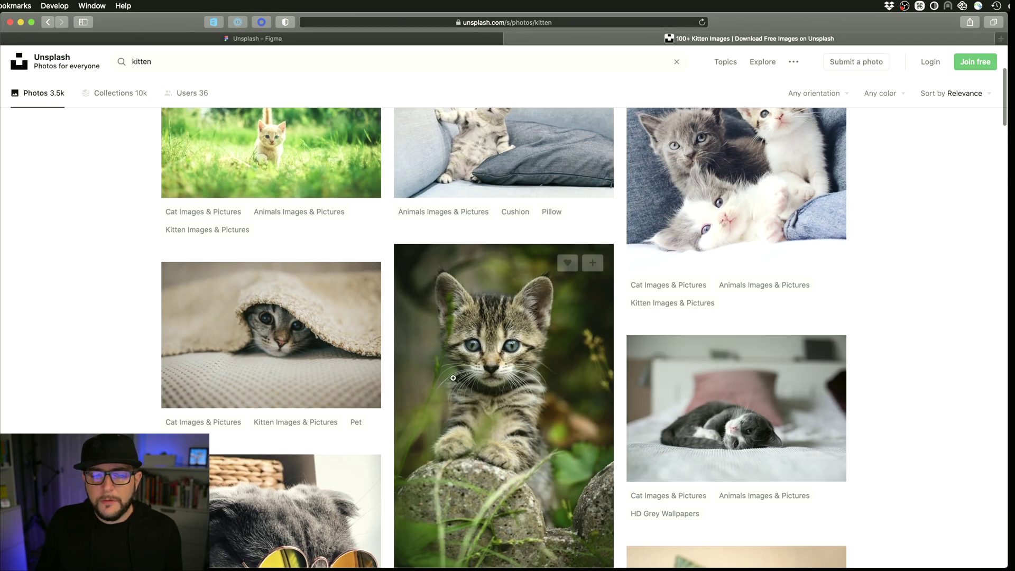
pyautogui.scroll(-3, 470, 353)
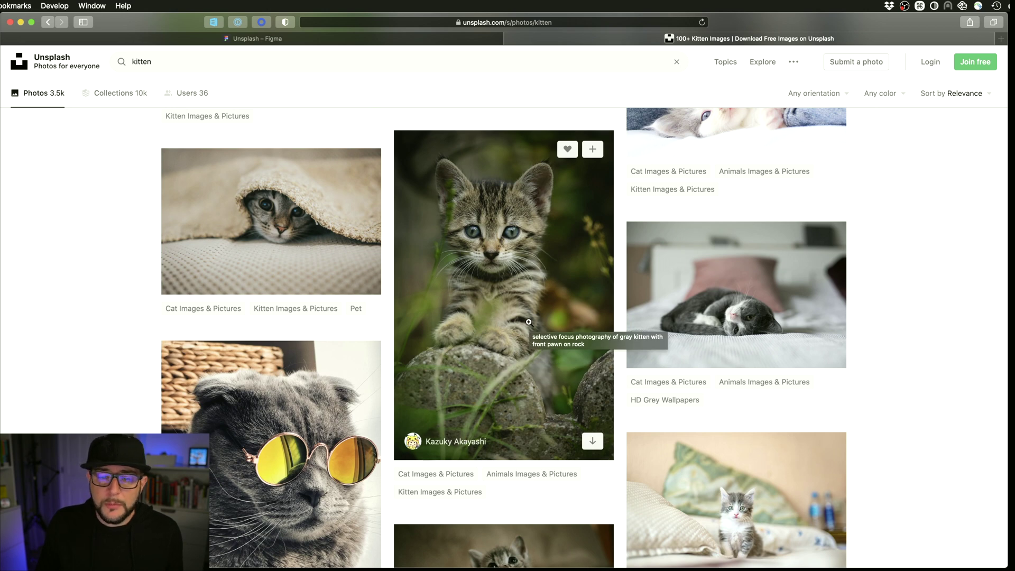
pyautogui.scroll(6, 529, 321)
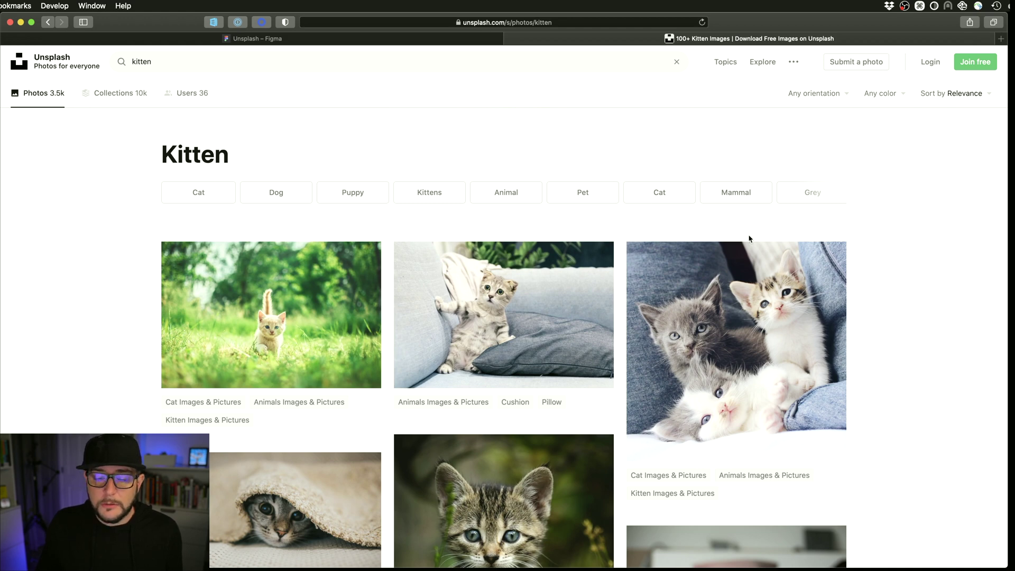
pyautogui.moveTo(486, 336)
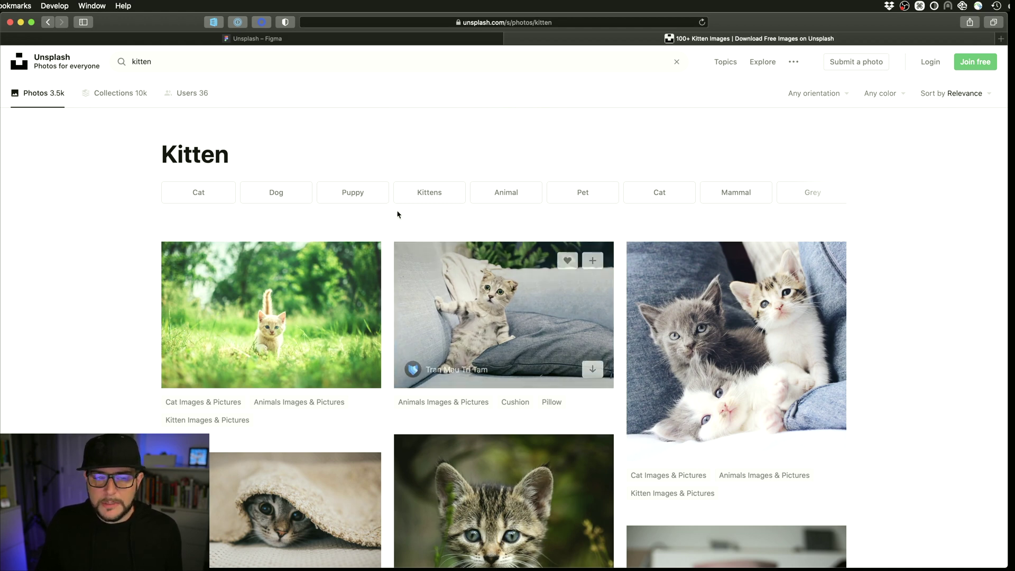
pyautogui.moveTo(309, 286)
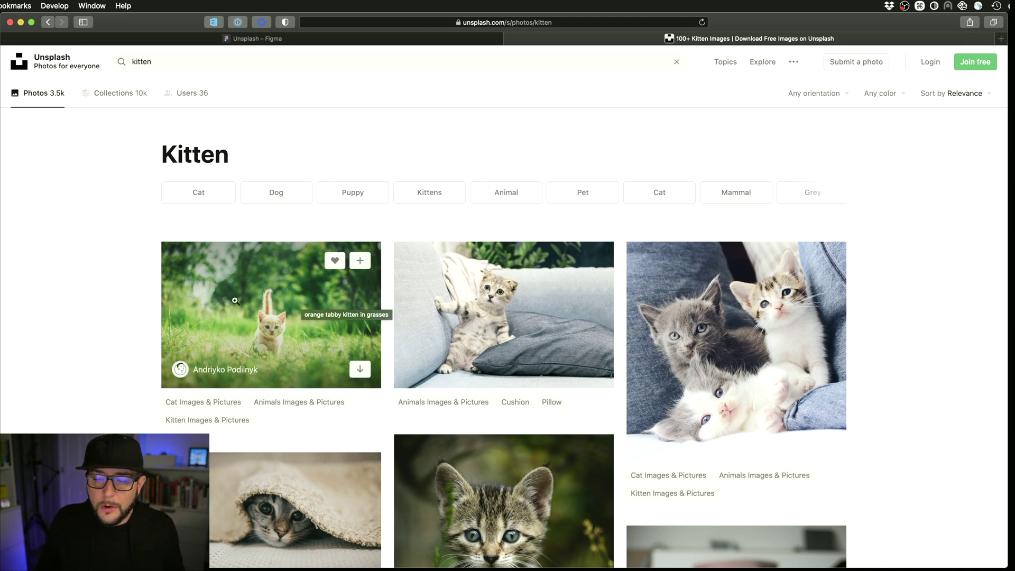
pyautogui.scroll(-10, 494, 419)
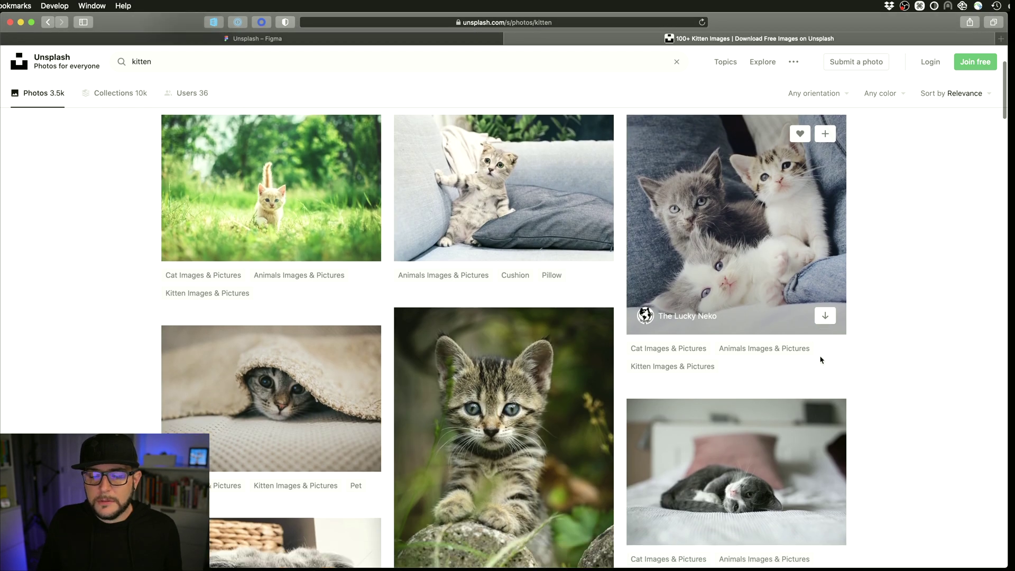
pyautogui.scroll(-15, 539, 312)
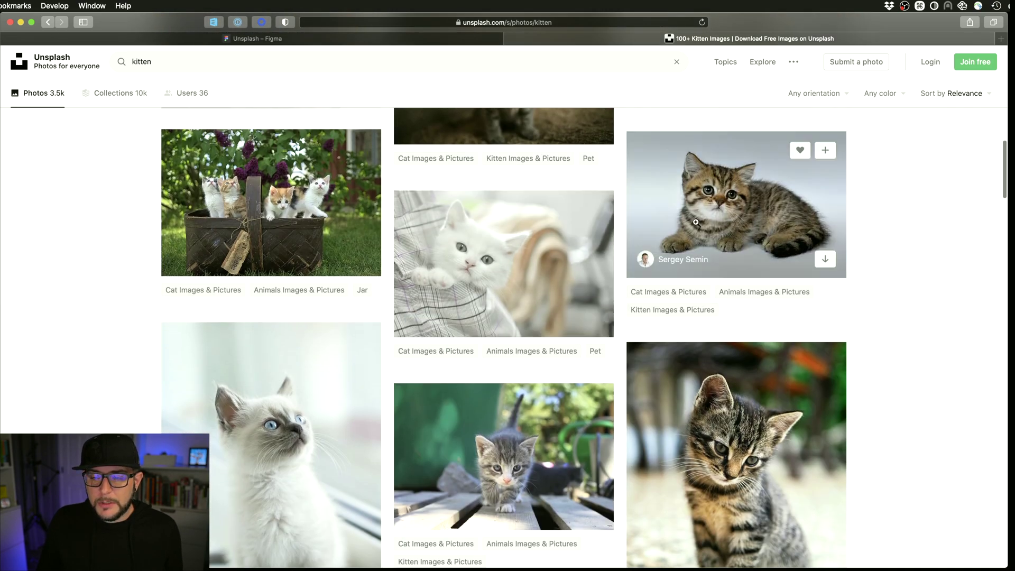
pyautogui.scroll(-3, 729, 320)
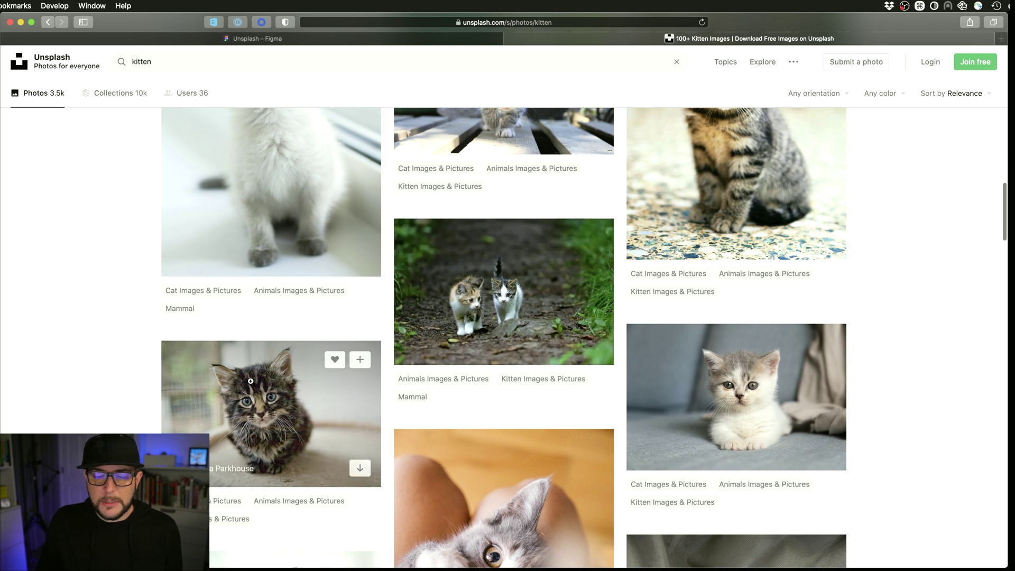
pyautogui.scroll(-3, 491, 406)
pyautogui.scroll(-4, 755, 431)
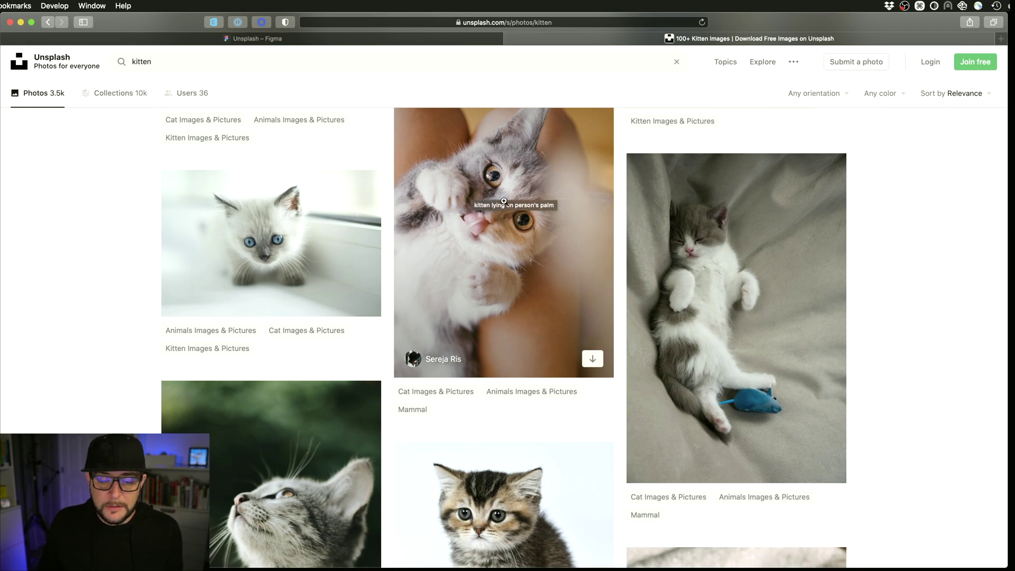
pyautogui.scroll(-10, 476, 211)
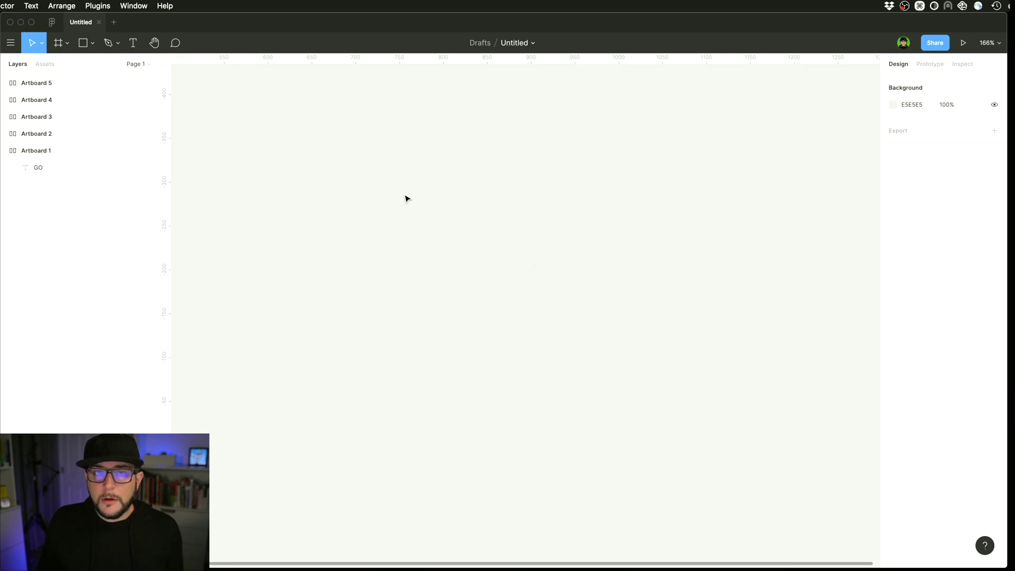
# Draw a large rectangle on the empty canvas and run the Unsplash plugin on it
pyautogui.press('r')
pyautogui.moveTo(321, 135); pyautogui.dragTo(607, 401)
pyautogui.rightClick(500, 217)
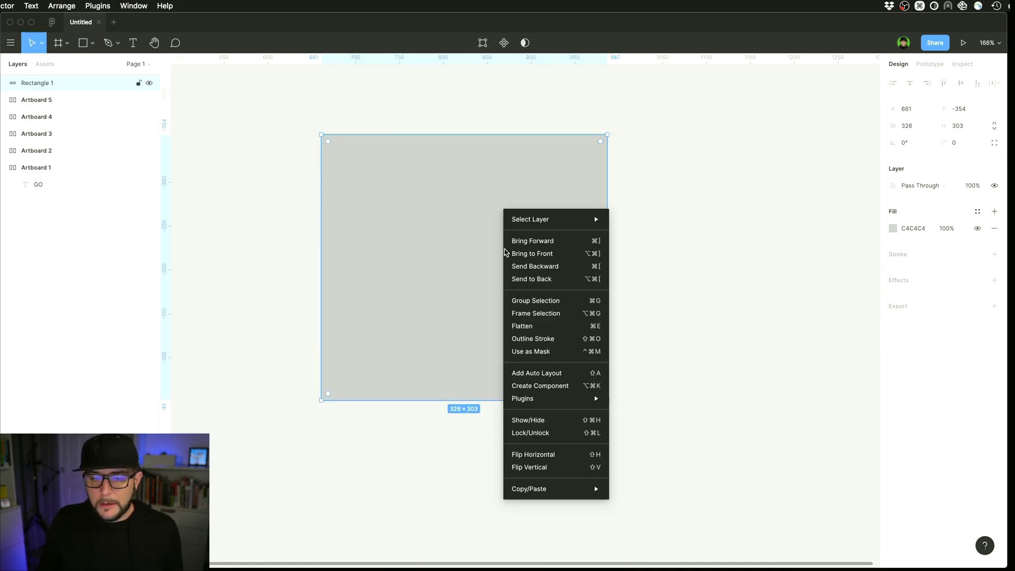
pyautogui.moveTo(581, 398)
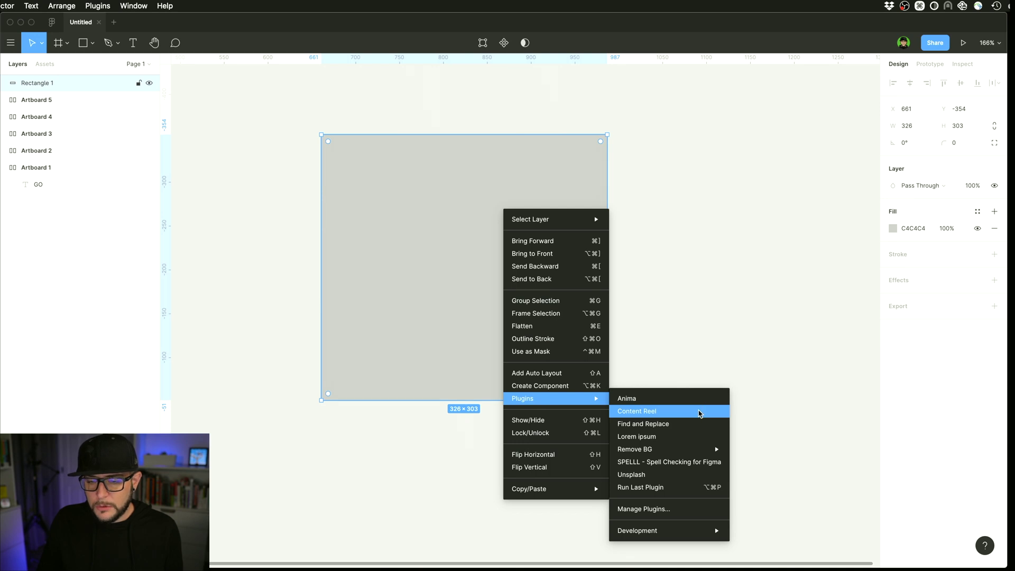
pyautogui.click(674, 475)
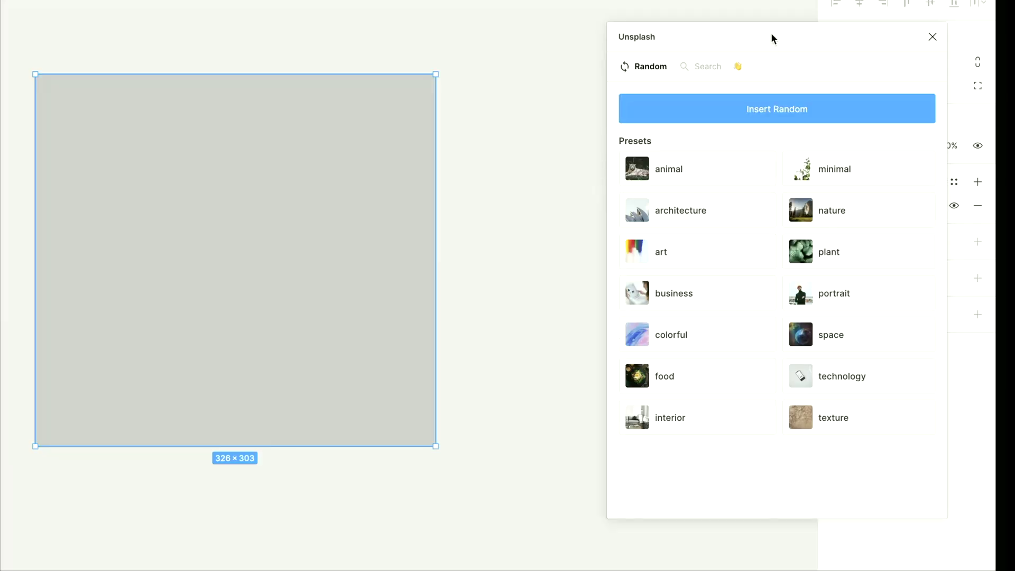
pyautogui.moveTo(847, 109); pyautogui.dragTo(805, 109)
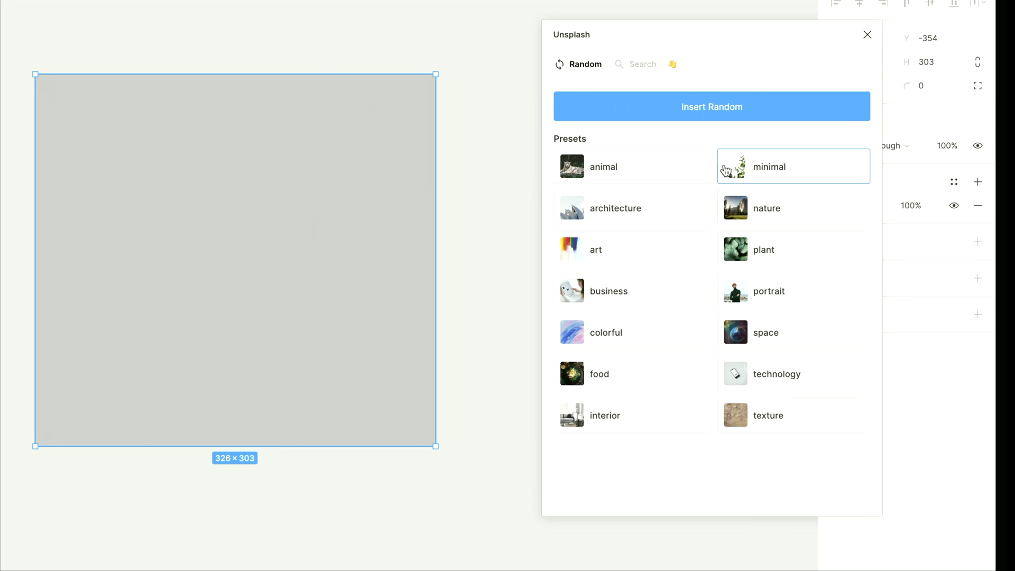
# Search the Unsplash plugin for 'kitten' and fill the rectangle with the kitten-in-grass photo
pyautogui.click(642, 64)
pyautogui.write('kitten')
pyautogui.press('Return')
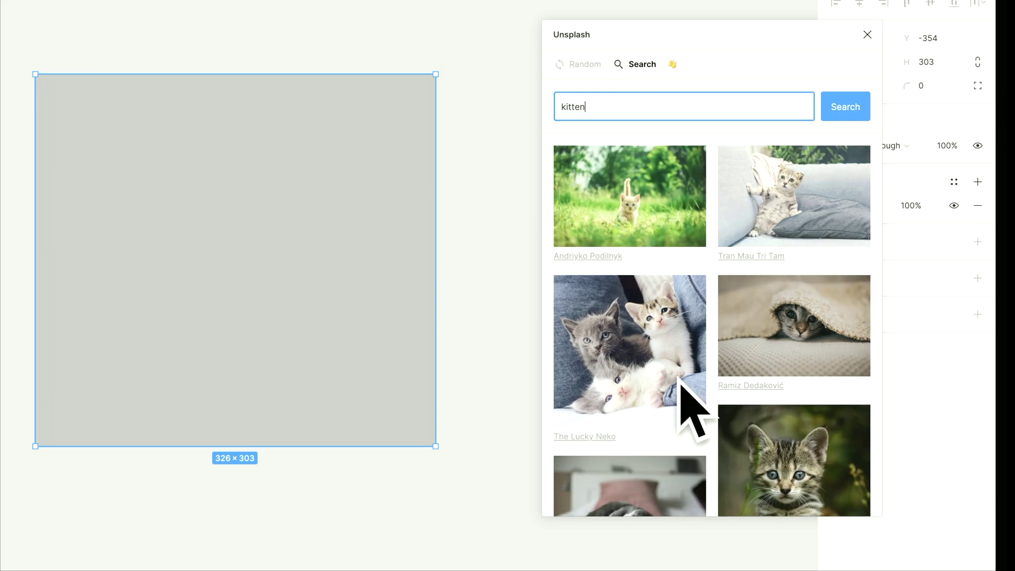
pyautogui.scroll(-2, 628, 311)
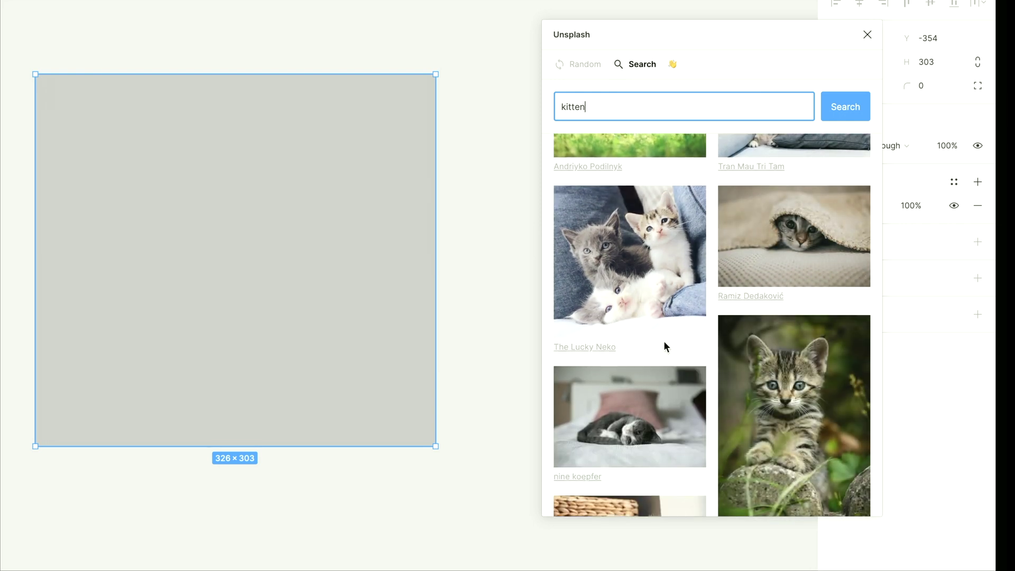
pyautogui.scroll(-5, 685, 343)
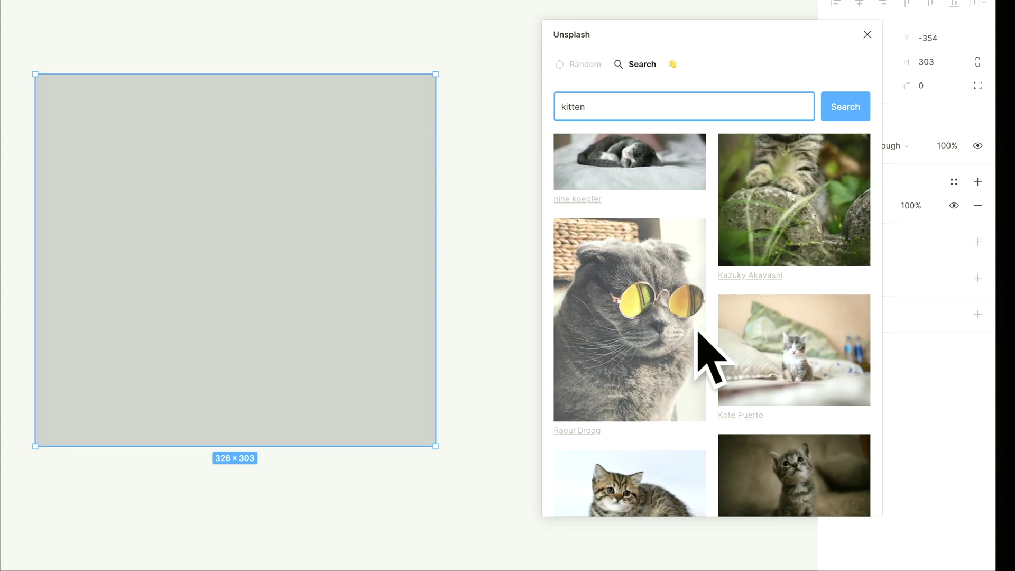
pyautogui.scroll(6, 676, 379)
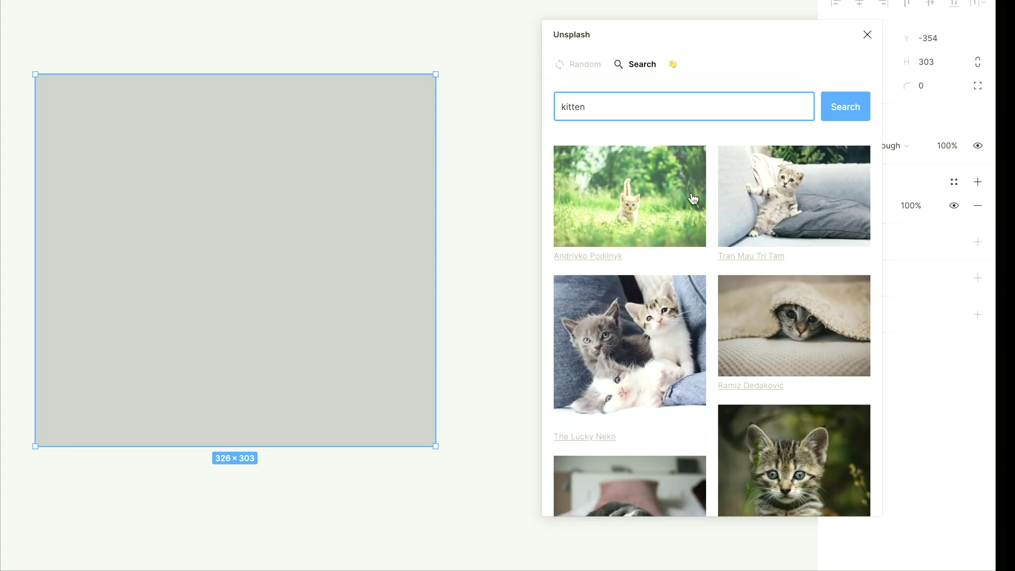
pyautogui.click(645, 191)
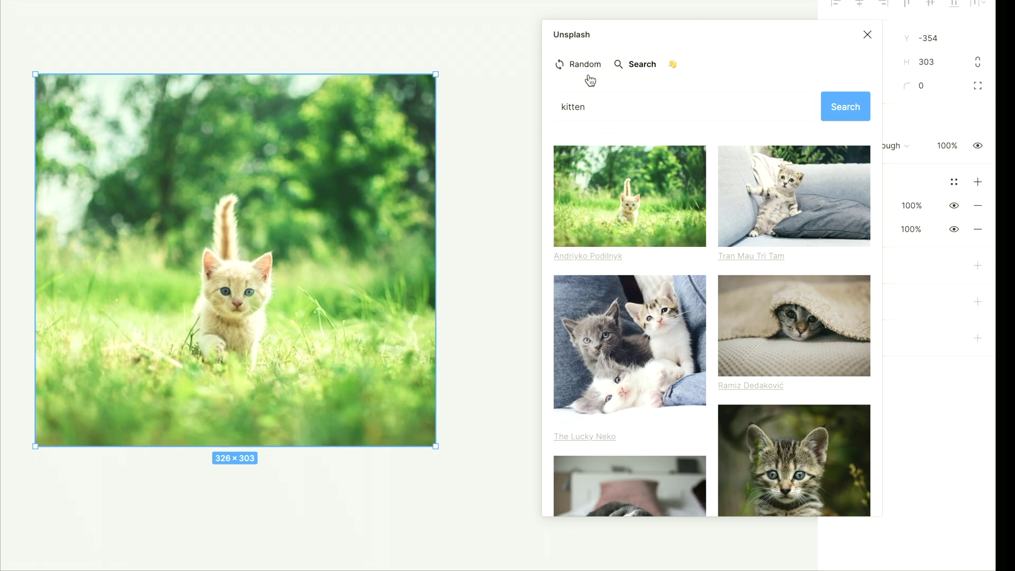
# Insert random portrait photos until a curly-haired man in sunglasses fills the rectangle
pyautogui.click(585, 64)
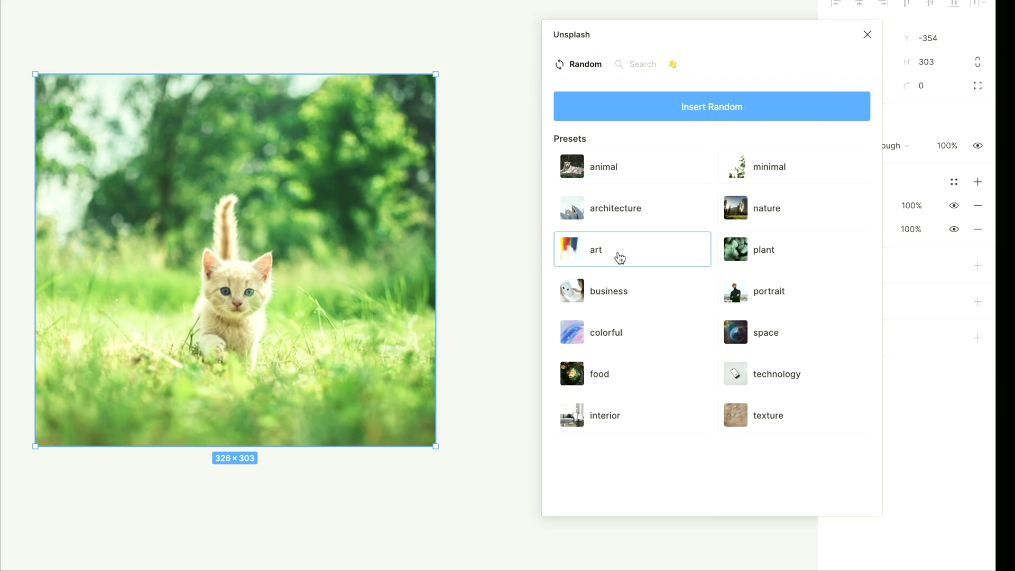
pyautogui.click(635, 166)
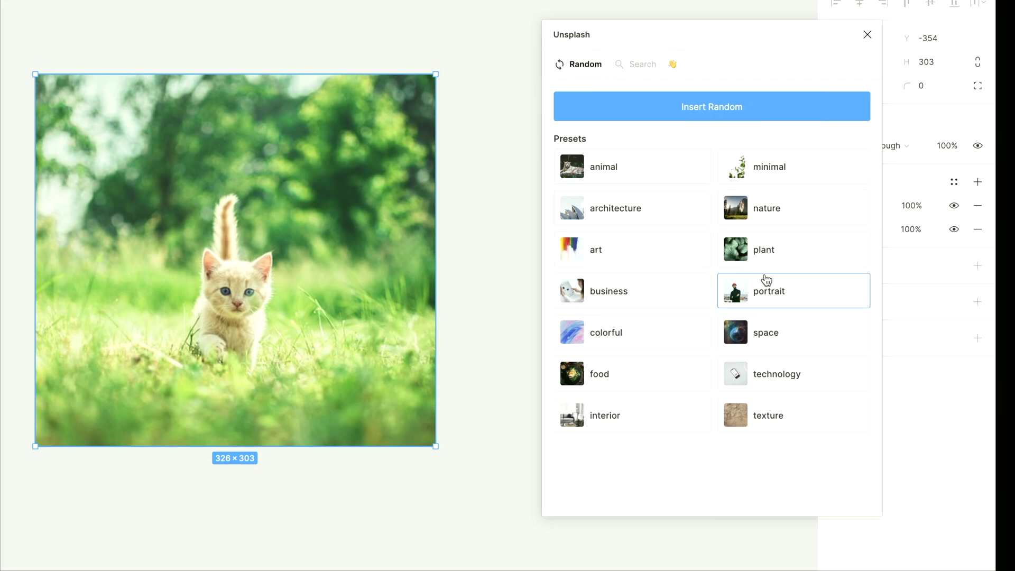
pyautogui.click(781, 293)
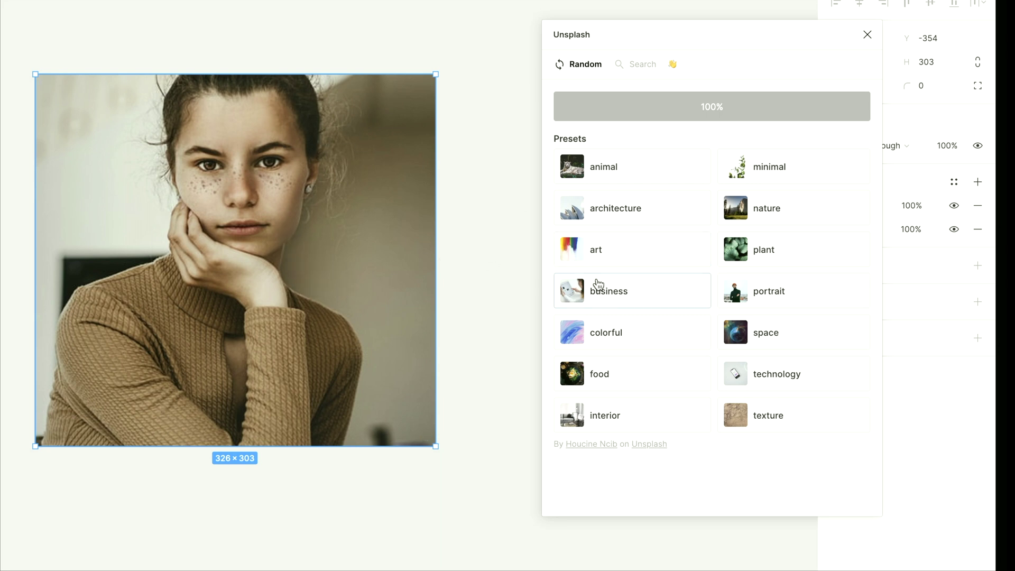
pyautogui.click(819, 292)
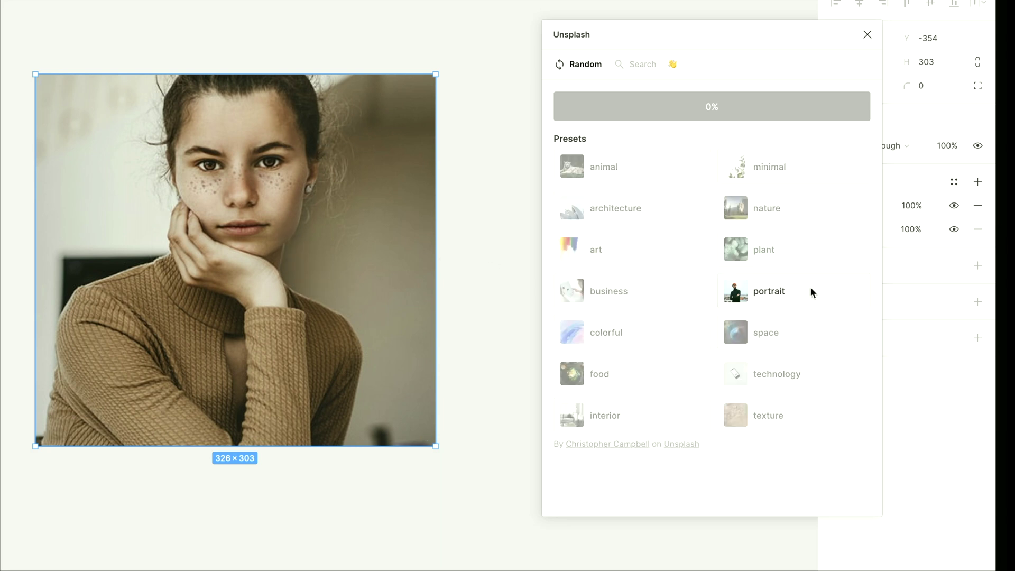
pyautogui.click(792, 291)
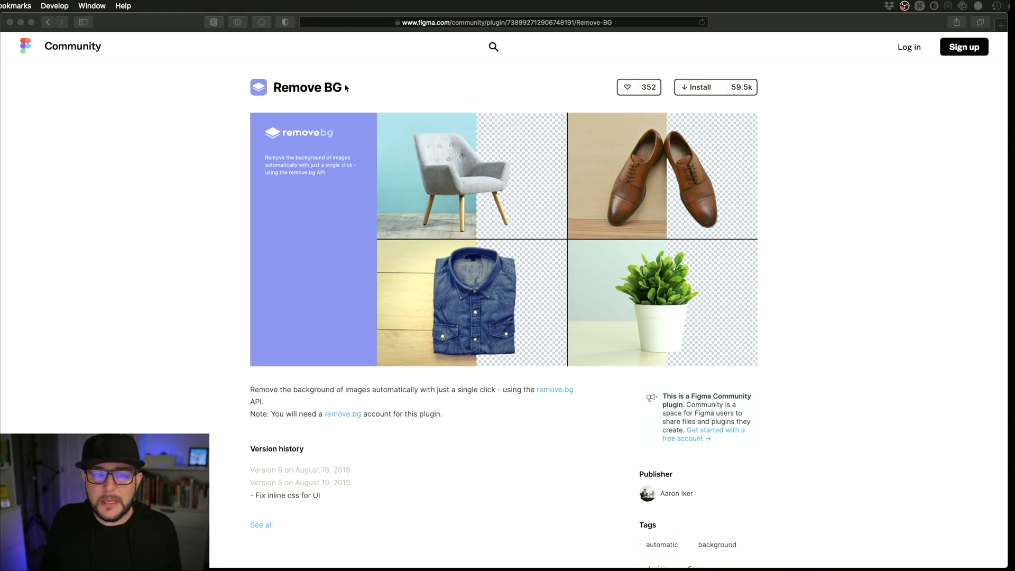
# Bring Safari forward showing the Remove BG plugin page on Figma Community
pyautogui.click(256, 84)
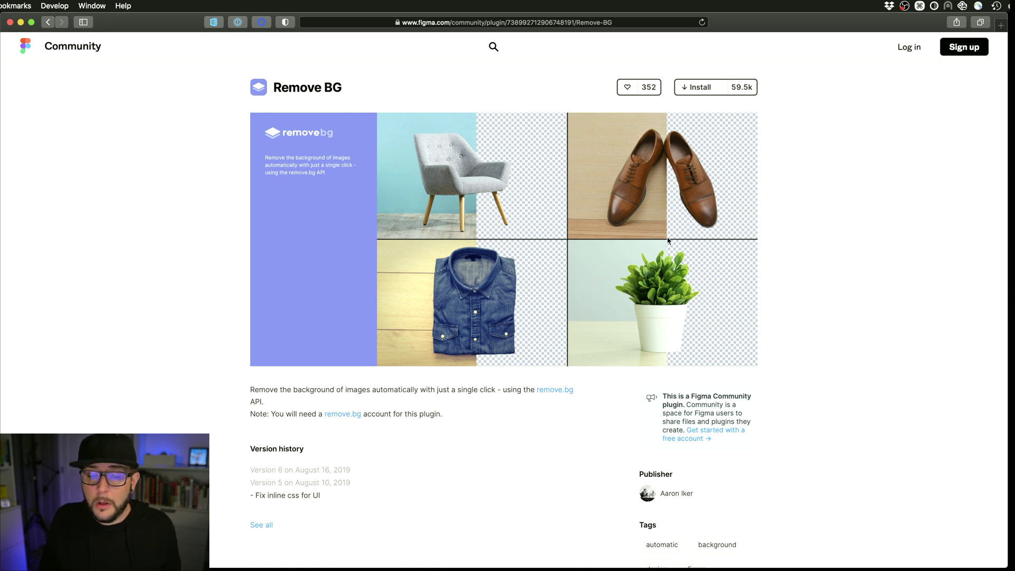
# Return to Figma and pan and zoom to centre the curly-haired man's portrait
pyautogui.click(21, 23)
pyautogui.press('space')
pyautogui.scroll(5, 516, 316)
pyautogui.moveTo(689, 265); pyautogui.dragTo(734, 272)
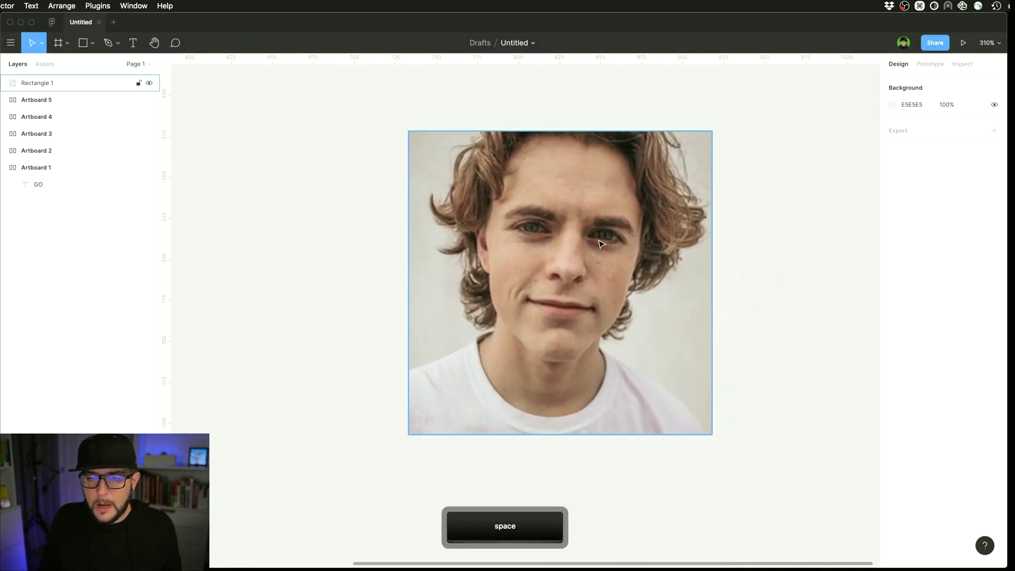
pyautogui.hscroll(3, 591, 251)
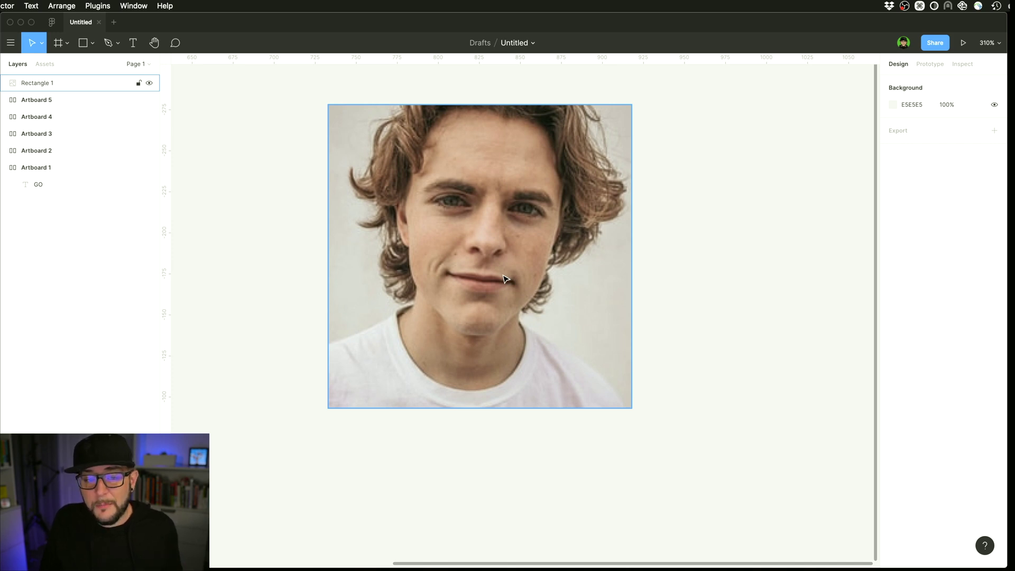
pyautogui.scroll(5, 552, 276)
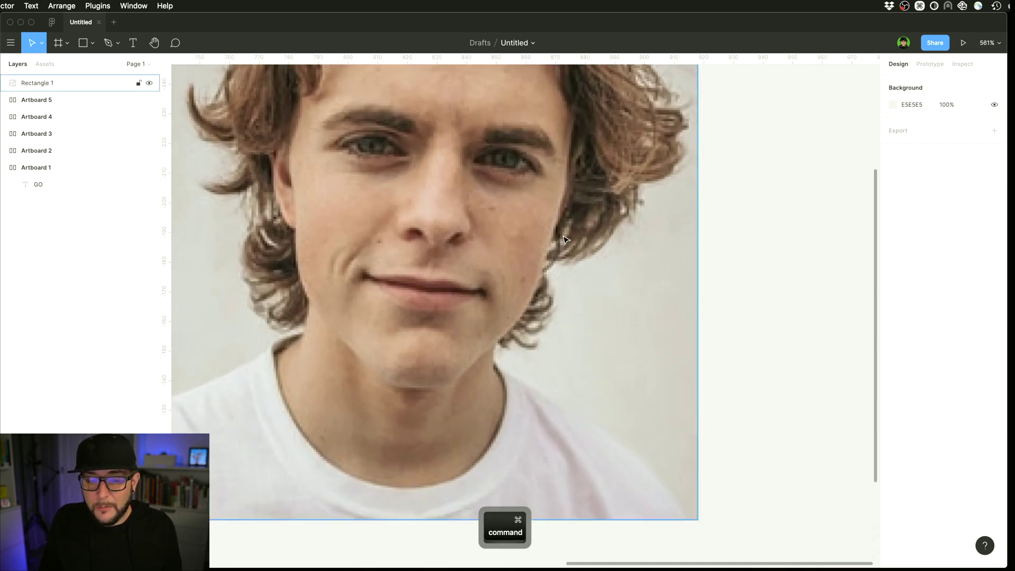
pyautogui.scroll(-5, 559, 286)
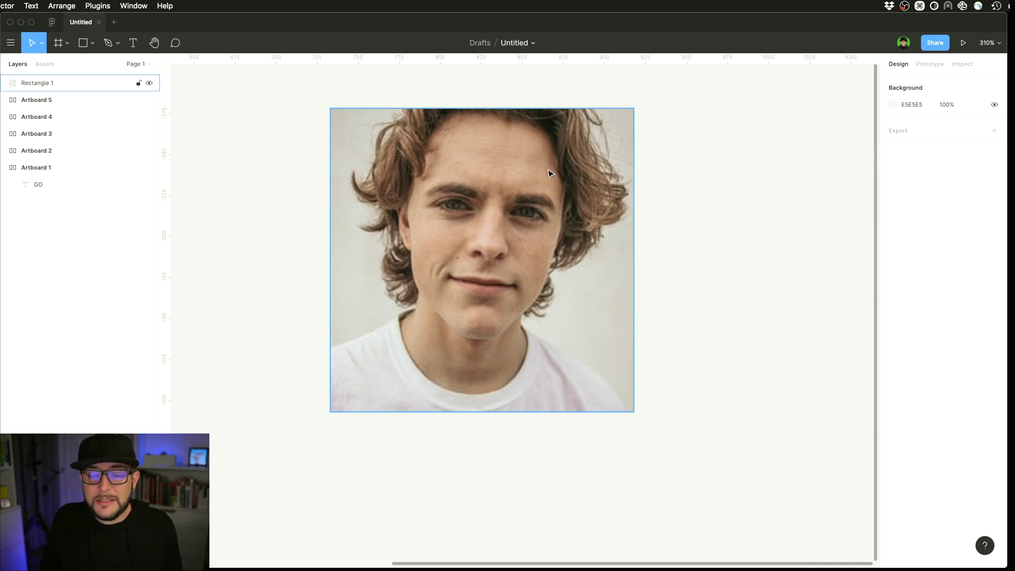
# Run the Remove BG plugin on the portrait rectangle, then deselect the image
pyautogui.rightClick(513, 211)
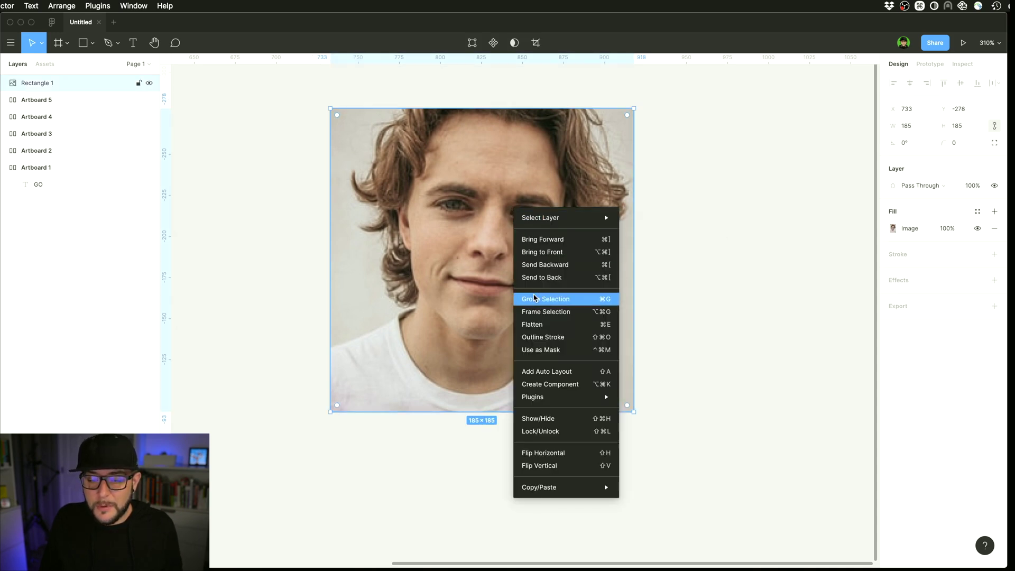
pyautogui.moveTo(569, 398)
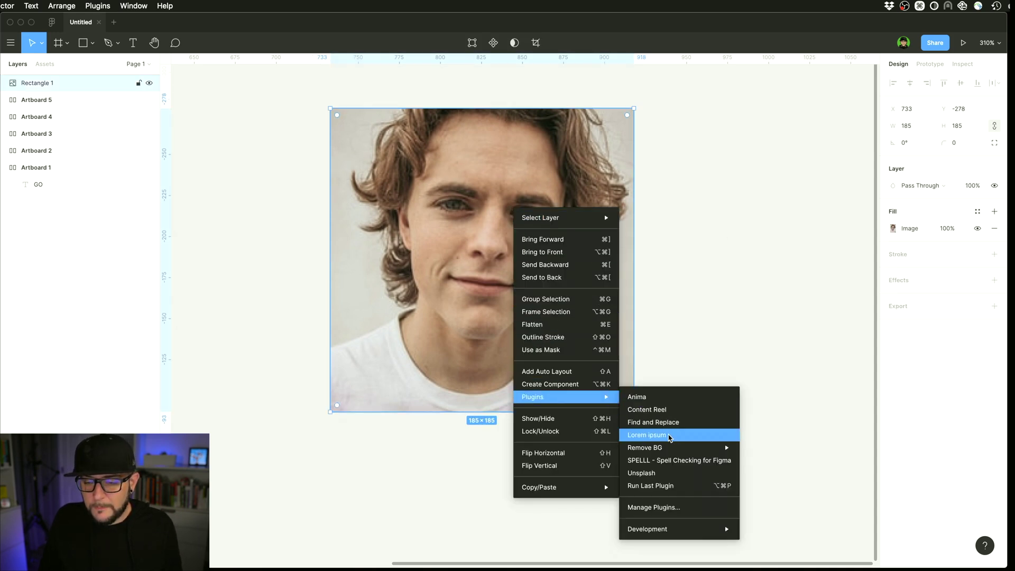
pyautogui.moveTo(671, 450)
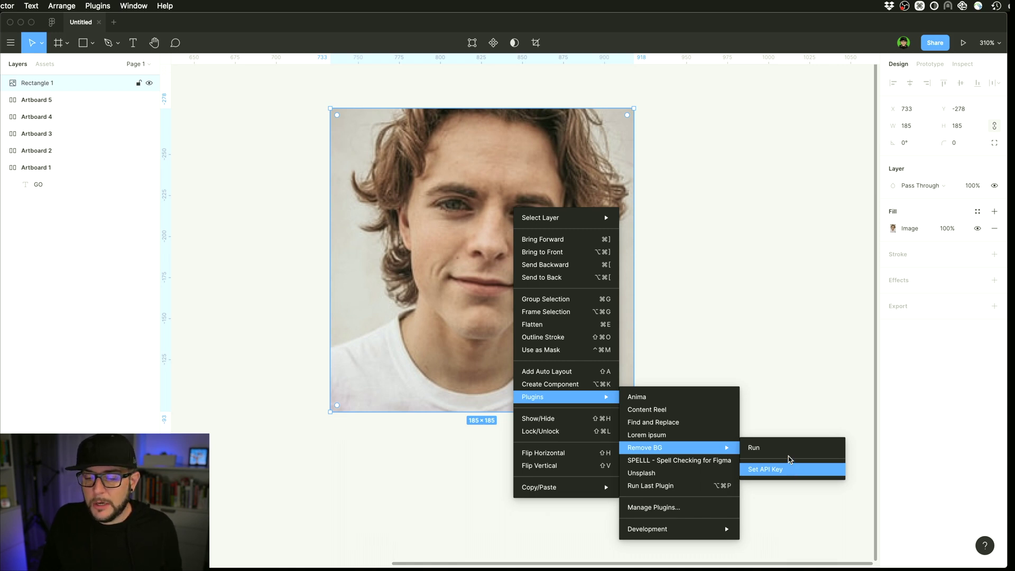
pyautogui.click(772, 448)
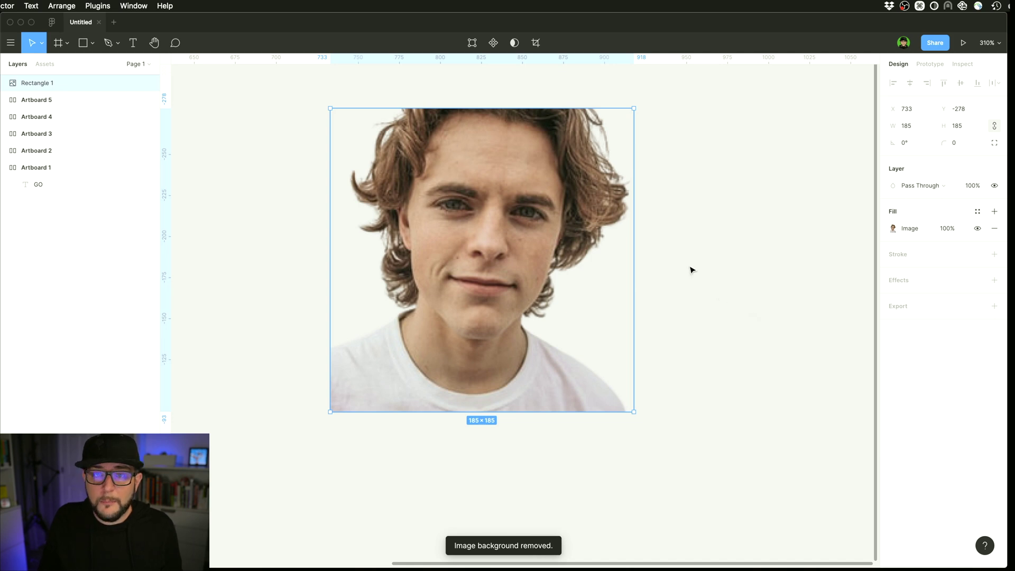
pyautogui.scroll(10, 526, 329)
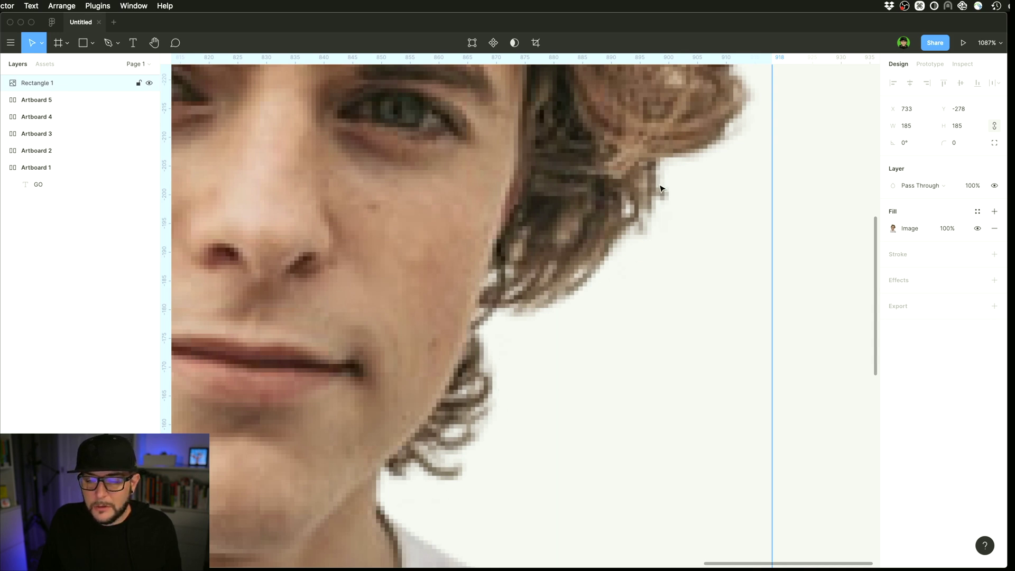
pyautogui.scroll(-5, 604, 243)
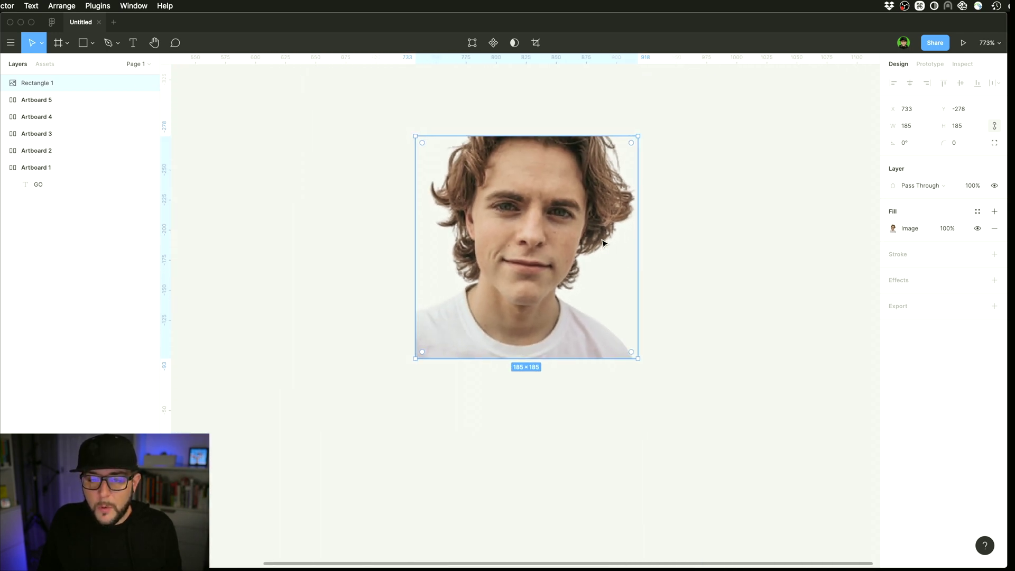
pyautogui.click(363, 180)
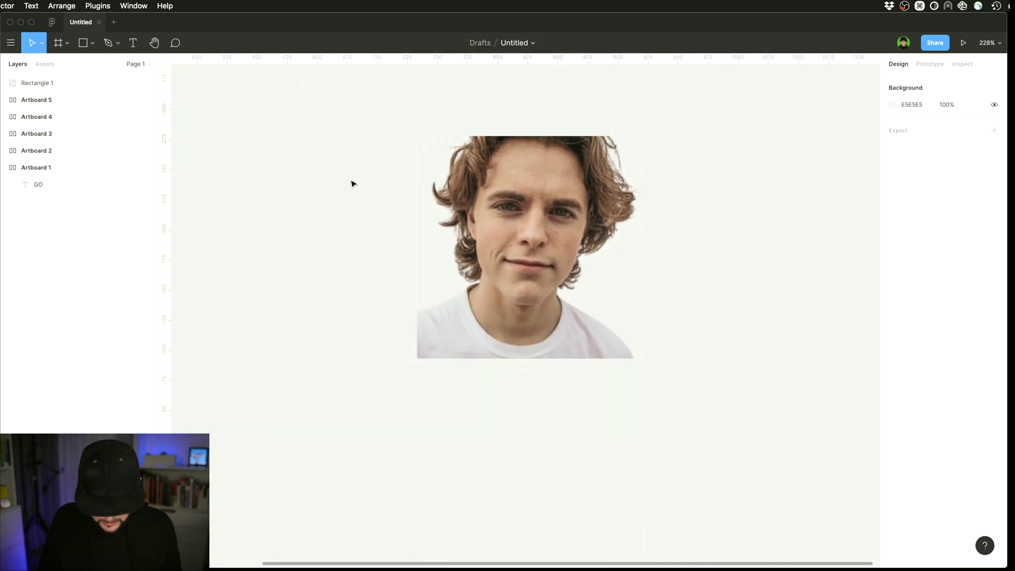
# Draw a 243×234 rectangle over the portrait and fill it with green sampled from a GO artboard
pyautogui.press('r')
pyautogui.moveTo(385, 117); pyautogui.dragTo(678, 398)
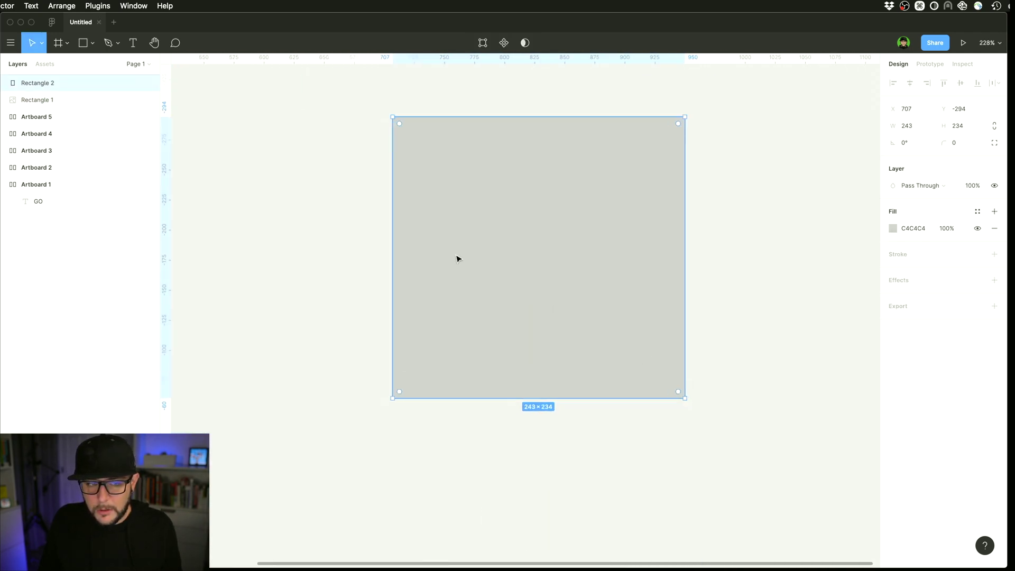
pyautogui.hscroll(-5, 455, 258)
pyautogui.hotkey('ctrl', 'c')
pyautogui.click(204, 171)
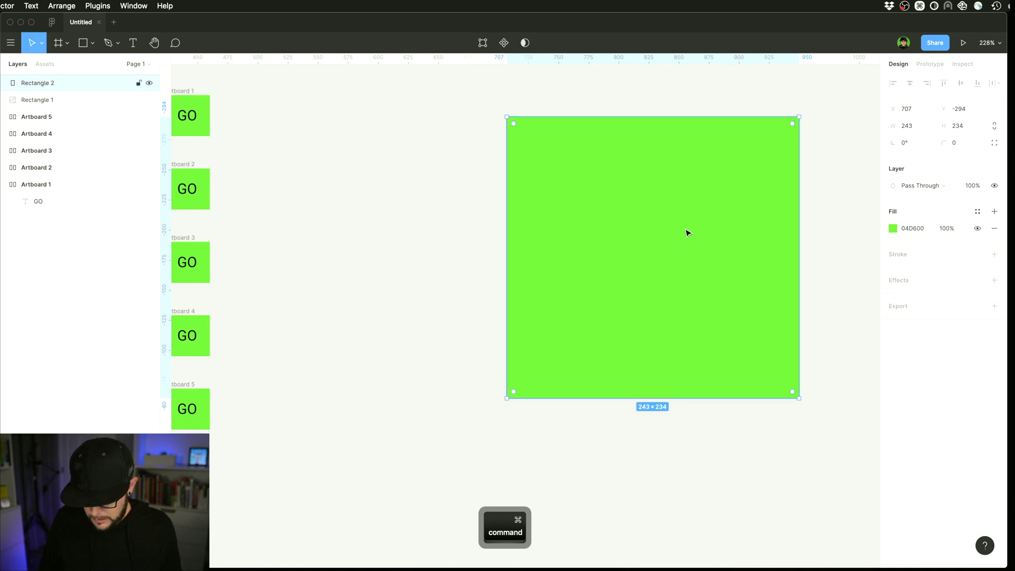
# Send the green rectangle behind the cut-out portrait with Cmd+[
pyautogui.press('cmd+[')
pyautogui.hscroll(5, 686, 231)
pyautogui.scroll(5, 542, 224)
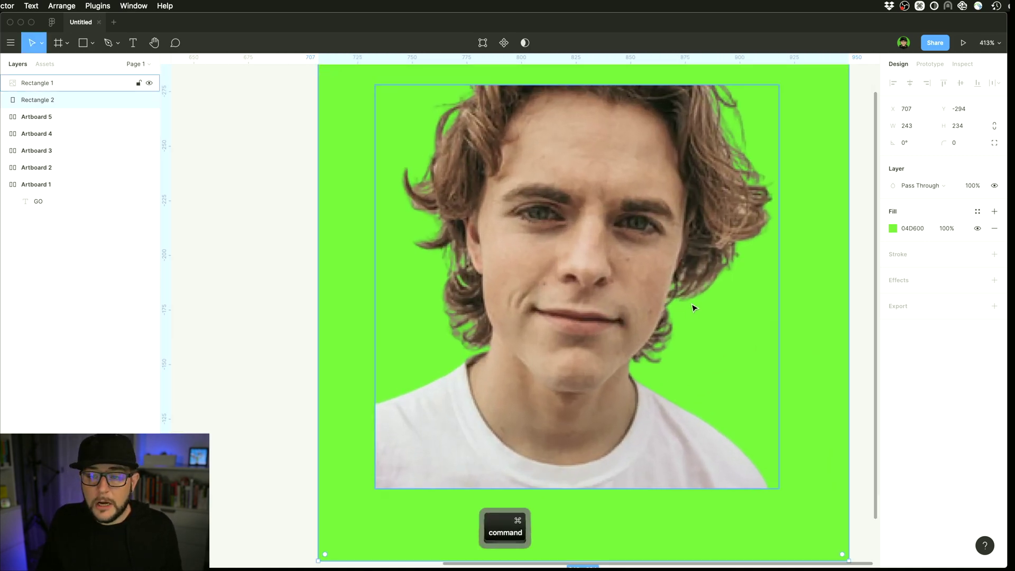
pyautogui.scroll(-4, 695, 308)
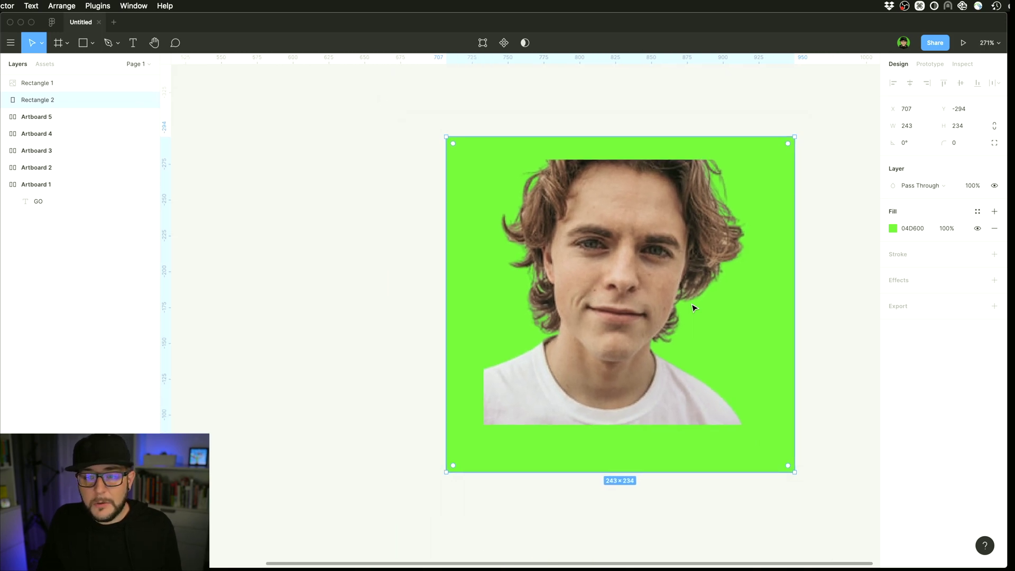